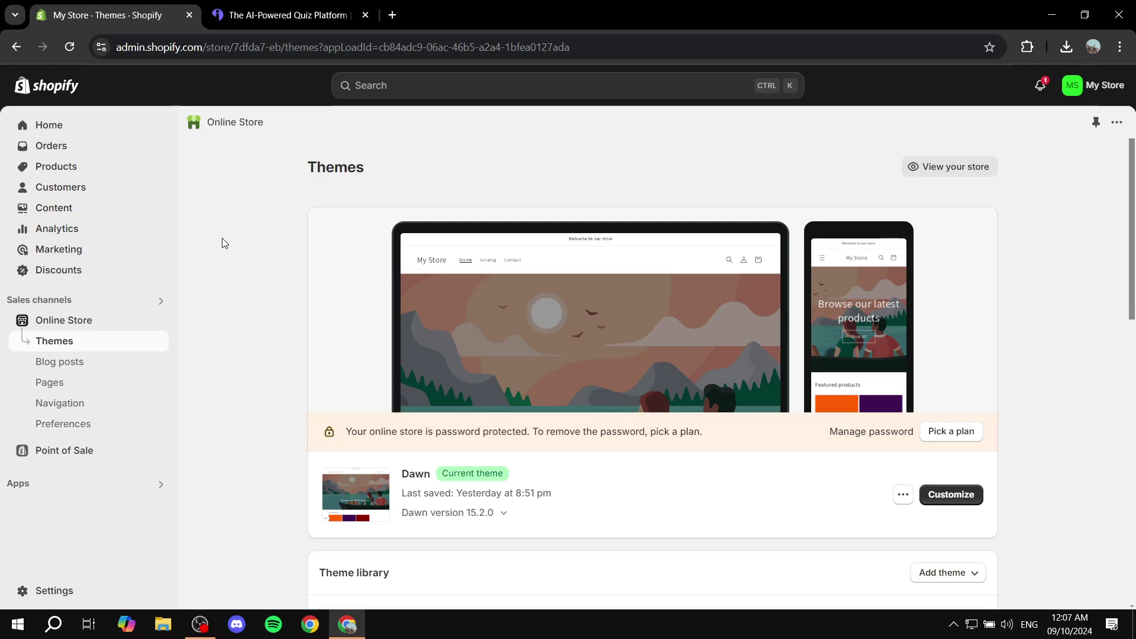
- Switch from Shopify Themes to the Interact homepage tab
{"action": "left_click", "coordinate": [302, 7]}
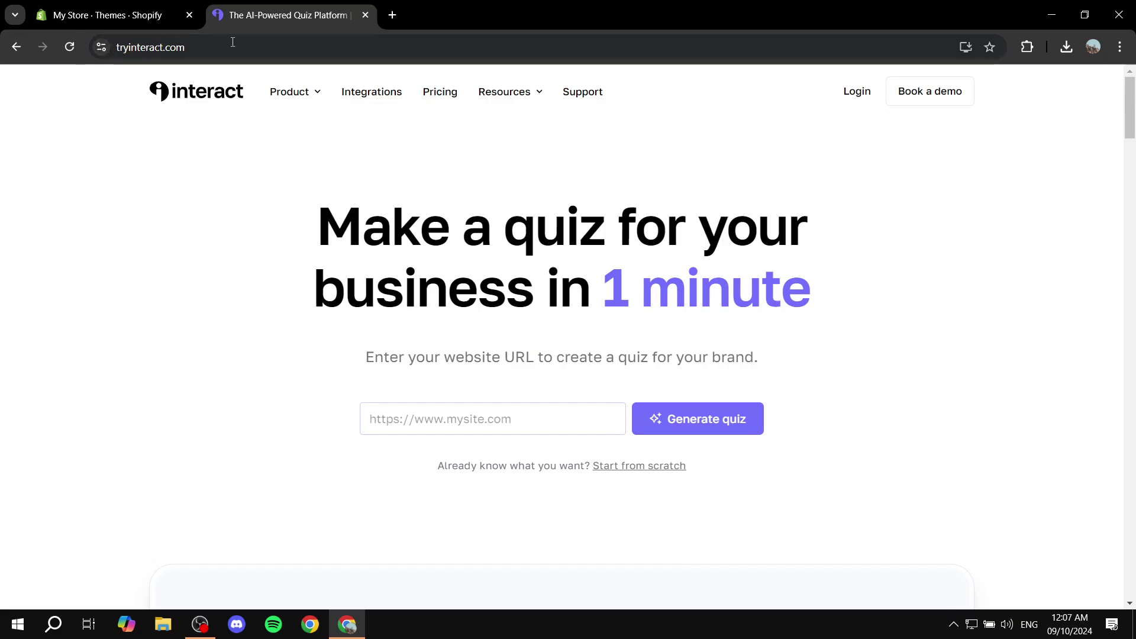
- Look over Interact's pricing plans, then return to the Shopify Themes page
{"action": "left_click", "coordinate": [451, 96]}
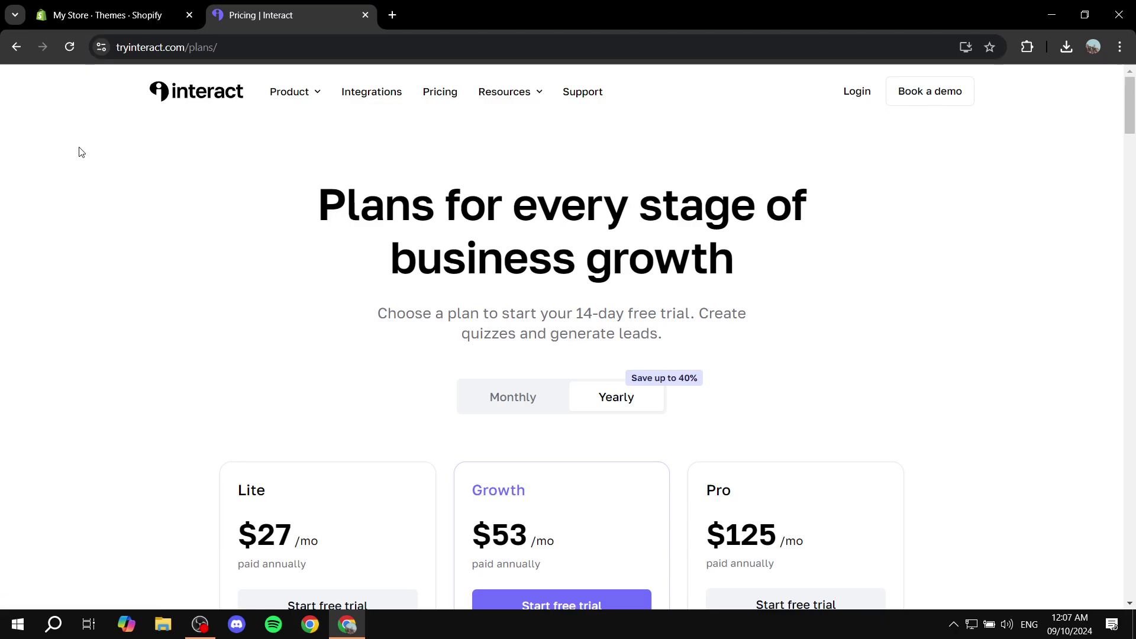
{"action": "left_click", "coordinate": [17, 47]}
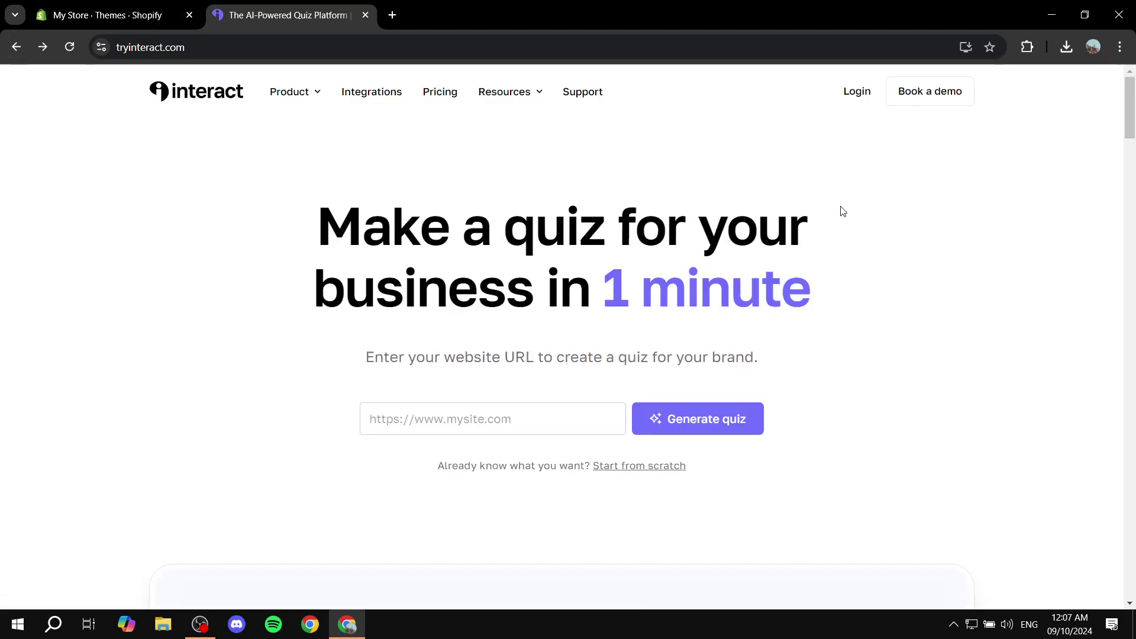
{"action": "left_click", "coordinate": [120, 7]}
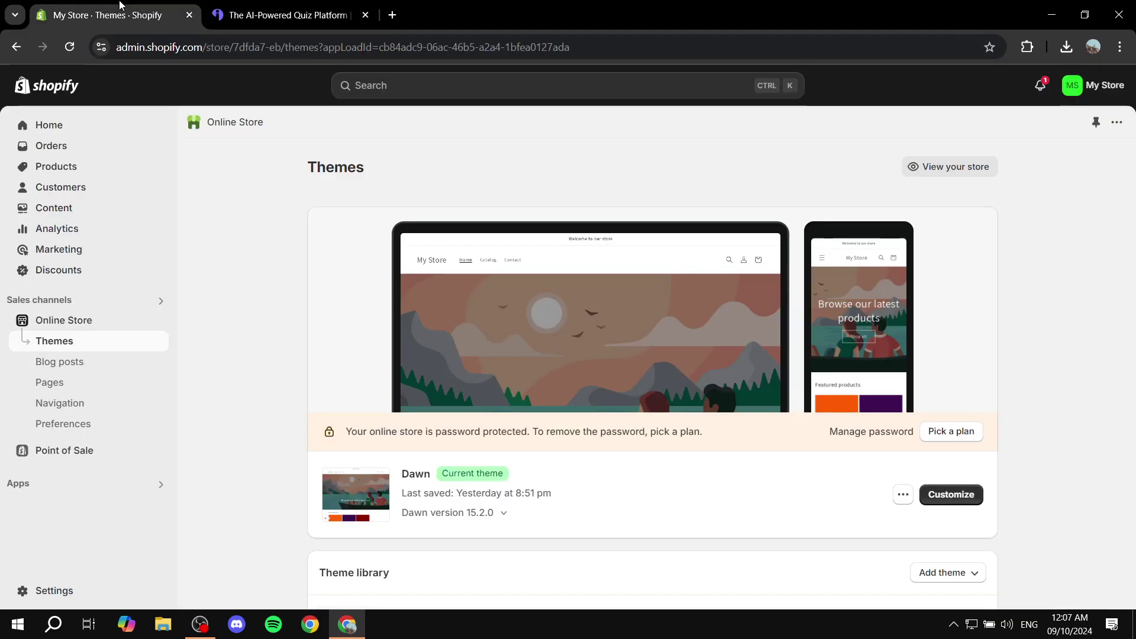
- Review the Orange, Purple and Red shirt products and the collections in Shopify, then return to Interact
{"action": "left_click", "coordinate": [42, 172]}
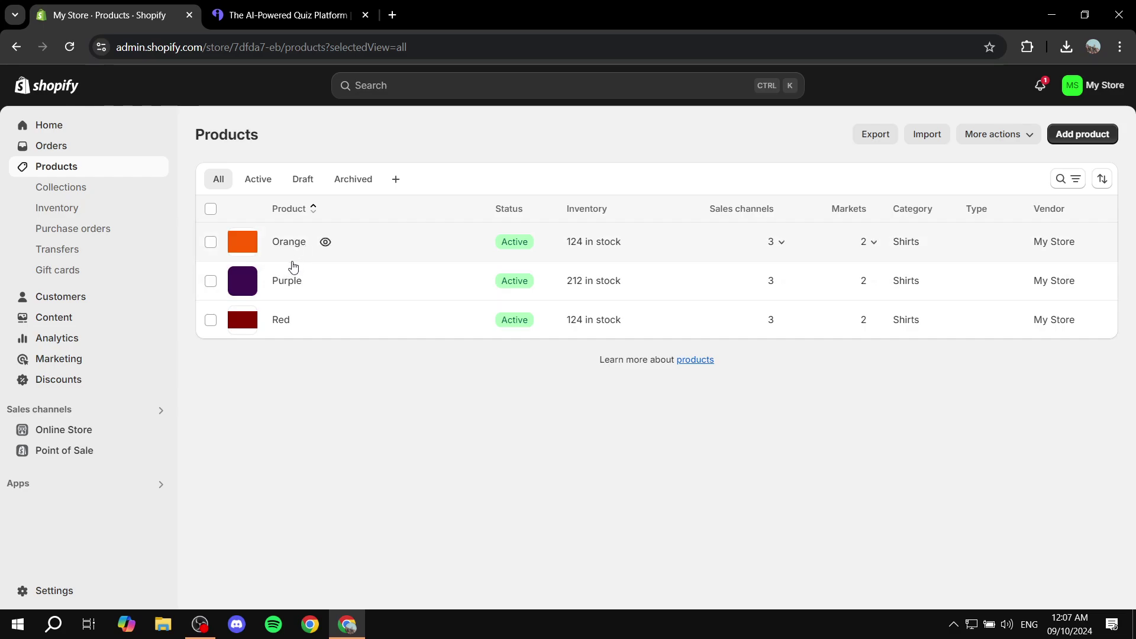
{"action": "left_click", "coordinate": [62, 188]}
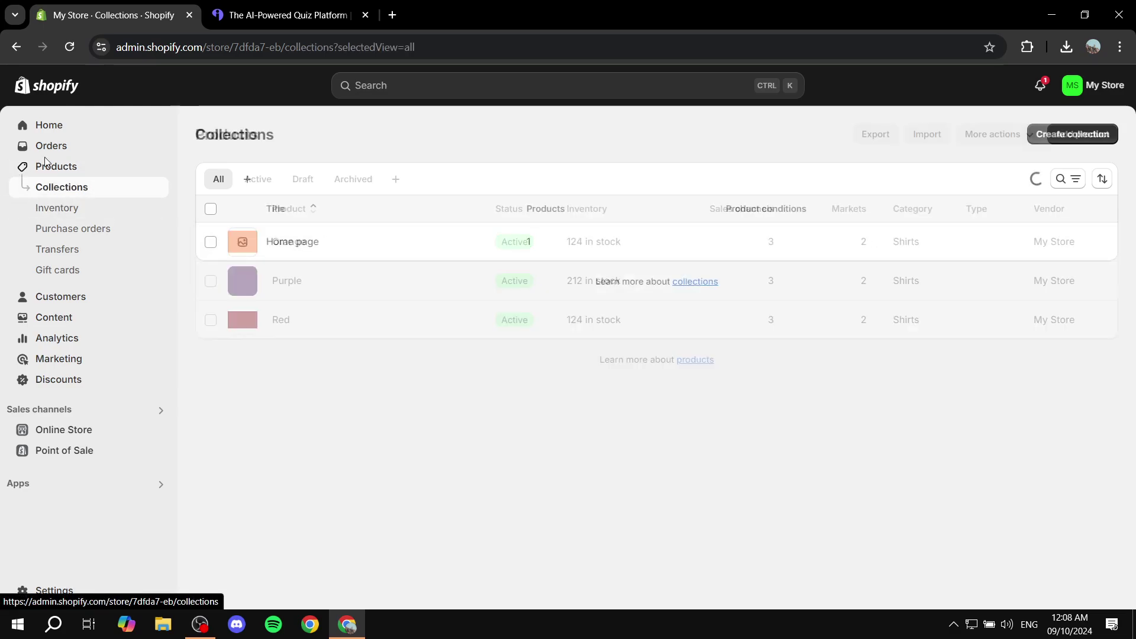
{"action": "left_click", "coordinate": [81, 172]}
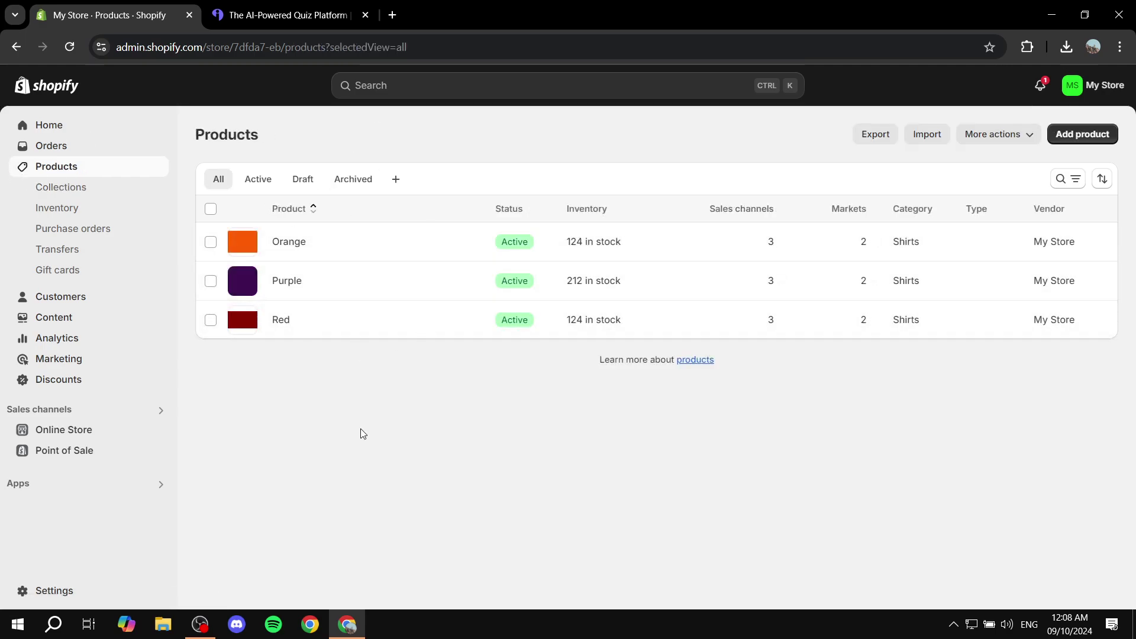
{"action": "left_click", "coordinate": [268, 8]}
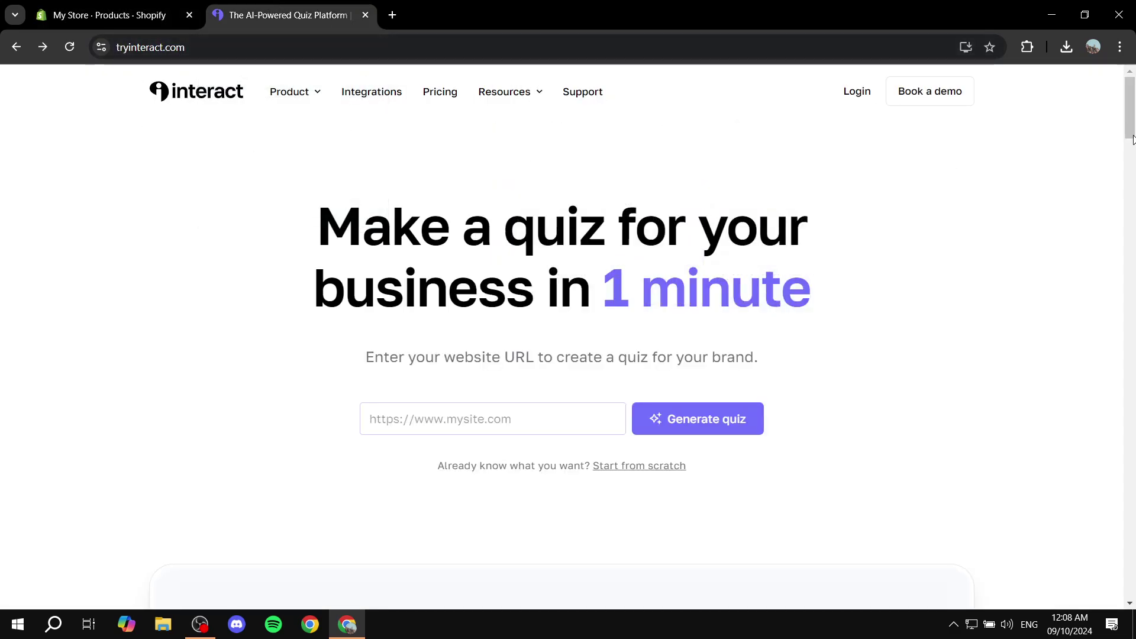
- Start making a free quiz from the Interact homepage
{"action": "left_click_drag", "start_coordinate": [1132, 111], "coordinate": [1090, 538]}
{"action": "scroll", "coordinate": [921, 365], "scroll_direction": "up", "scroll_amount": 4}
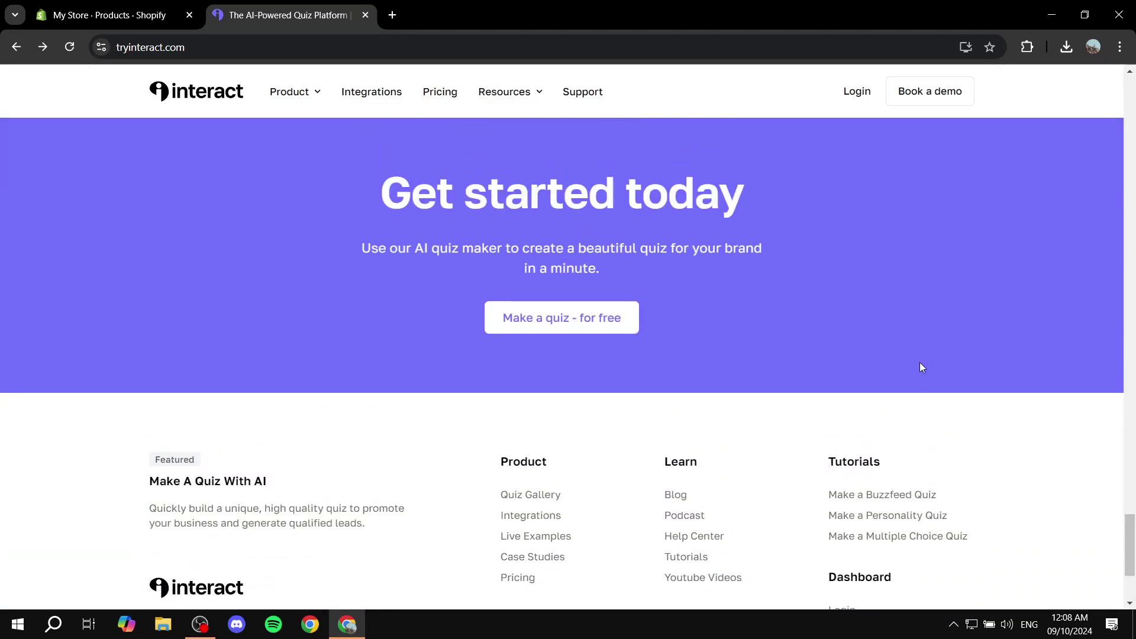
{"action": "left_click_drag", "start_coordinate": [362, 202], "coordinate": [864, 218]}
{"action": "left_click", "coordinate": [905, 219]}
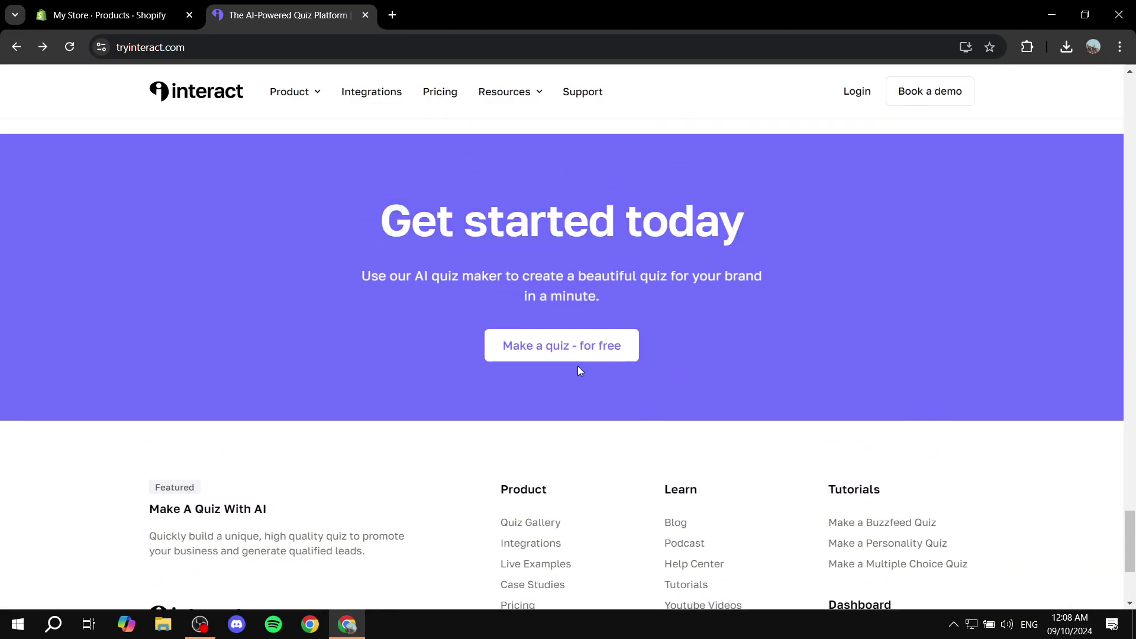
{"action": "left_click", "coordinate": [583, 348]}
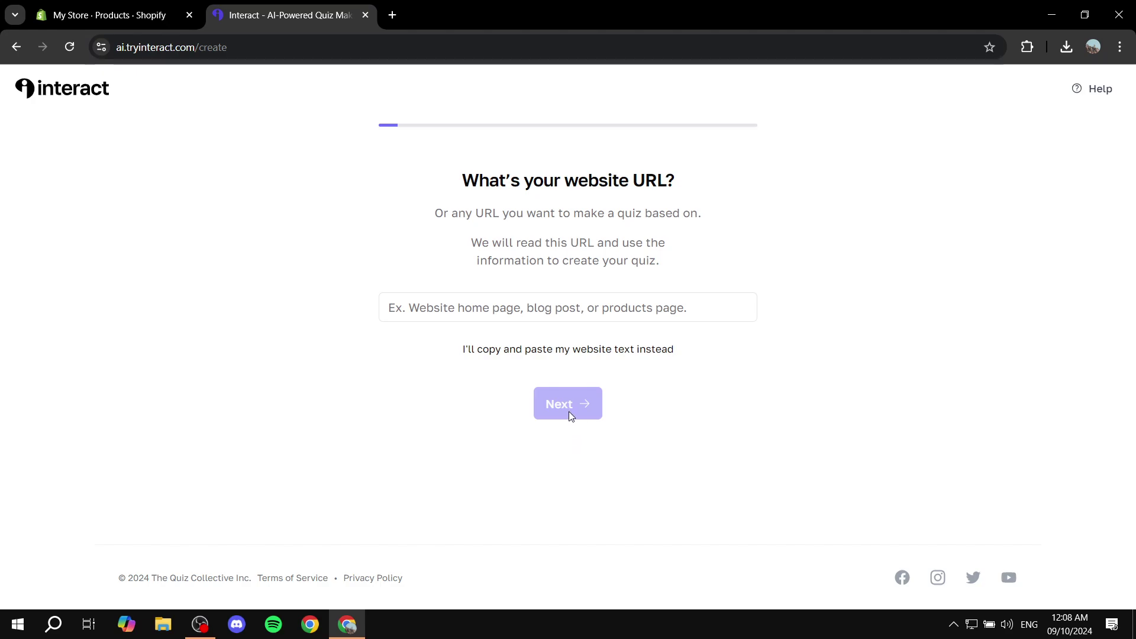
- Choose to paste website text instead of entering a website URL
{"action": "left_click", "coordinate": [545, 309]}
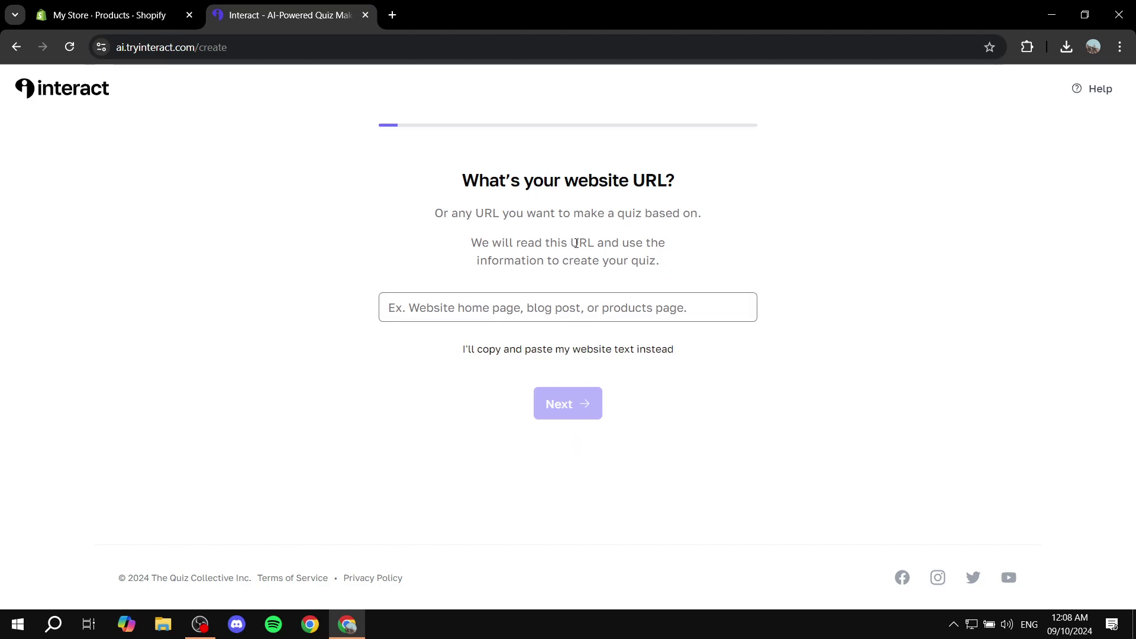
{"action": "left_click", "coordinate": [542, 353]}
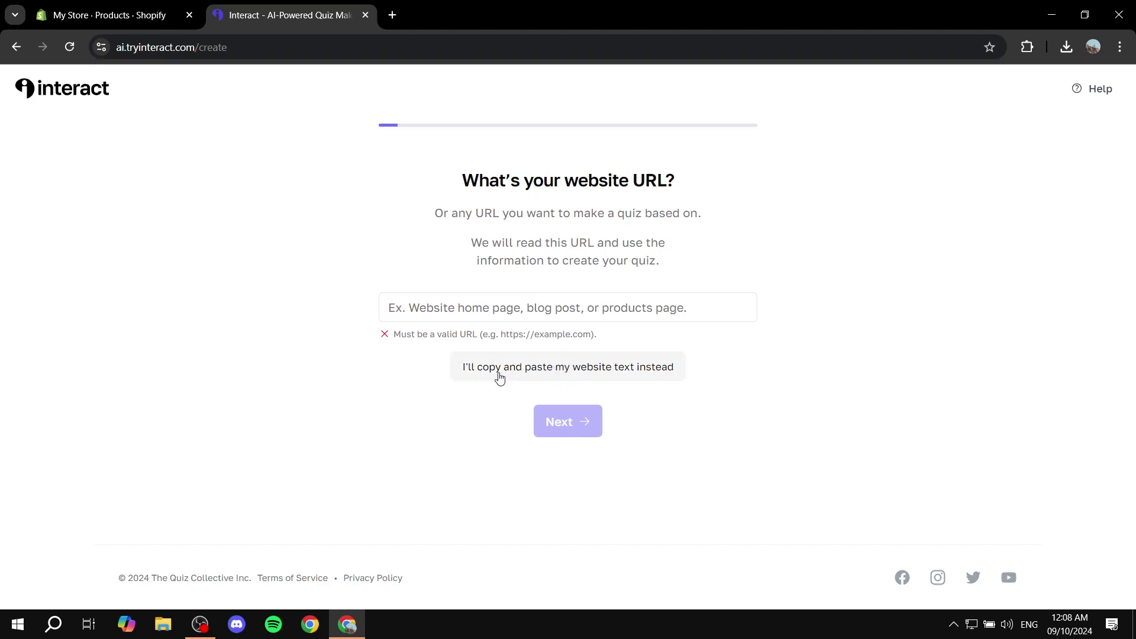
{"action": "left_click", "coordinate": [530, 371]}
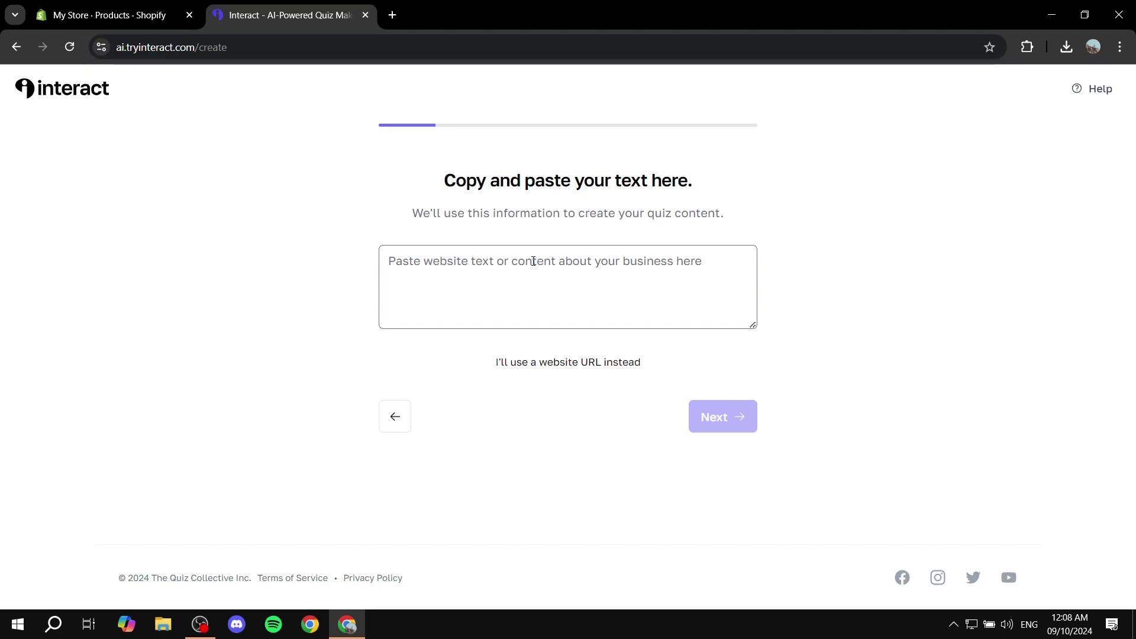
- Fill the business text box with the store's website text
{"action": "left_click", "coordinate": [533, 261]}
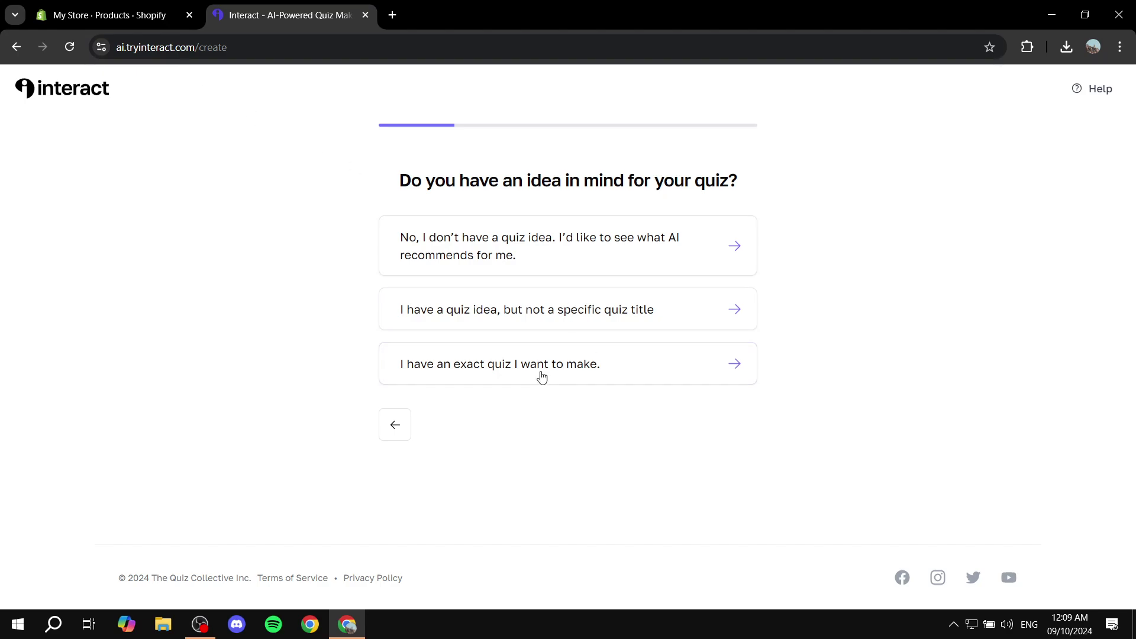
- Choose the exact-quiz option and enter 'Product recommendation' as the quiz title
{"action": "left_click", "coordinate": [500, 365]}
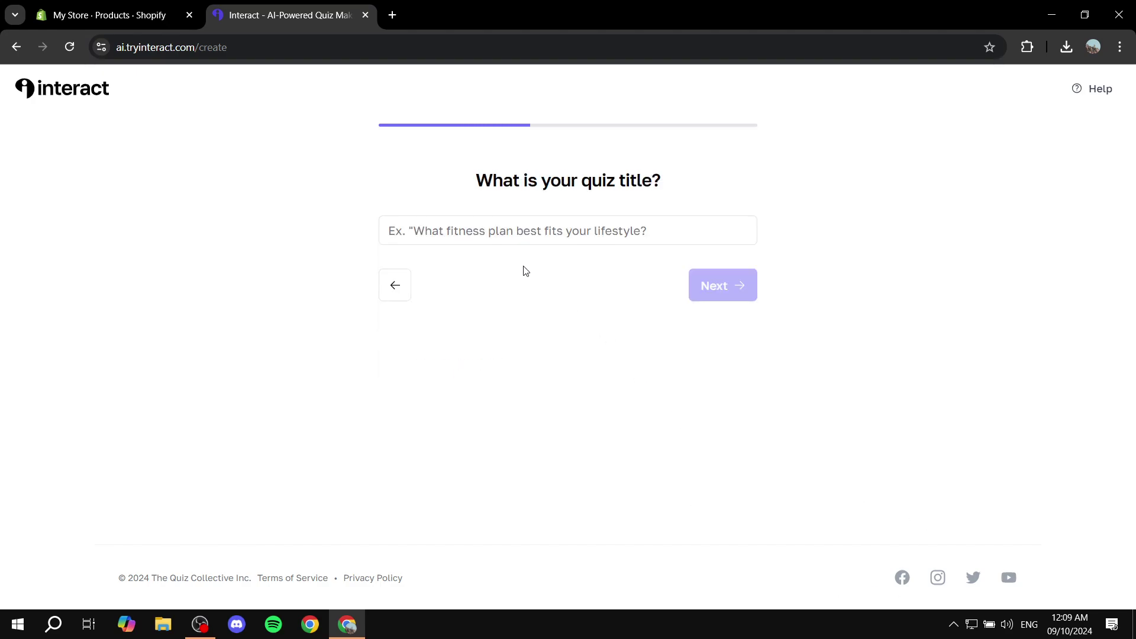
{"action": "left_click", "coordinate": [492, 231]}
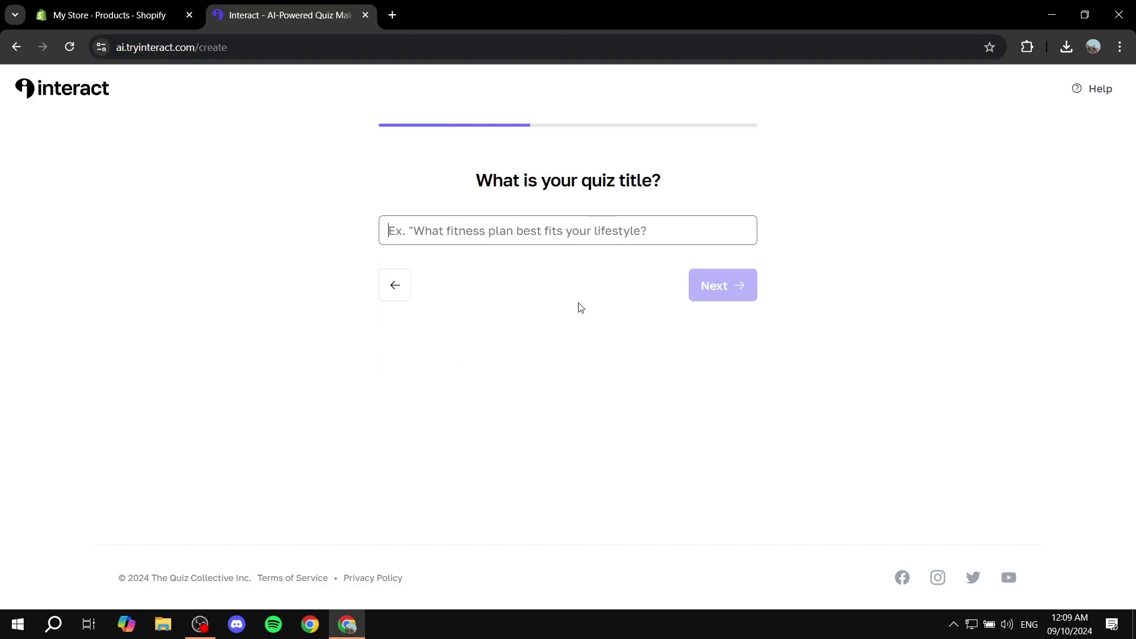
{"action": "left_click", "coordinate": [421, 189]}
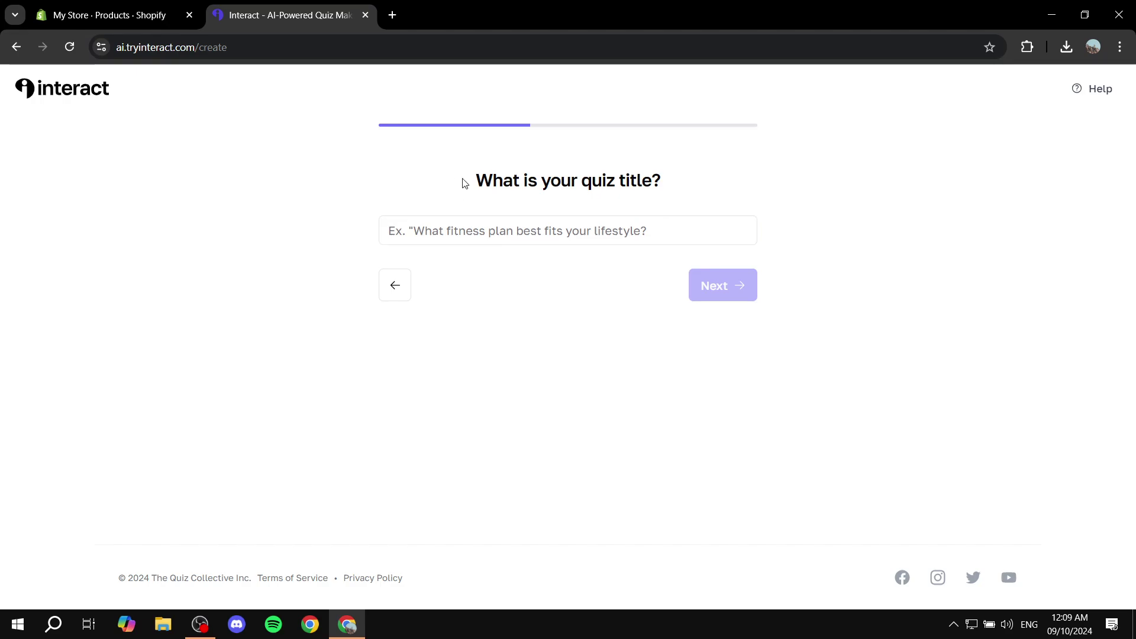
{"action": "left_click", "coordinate": [615, 240]}
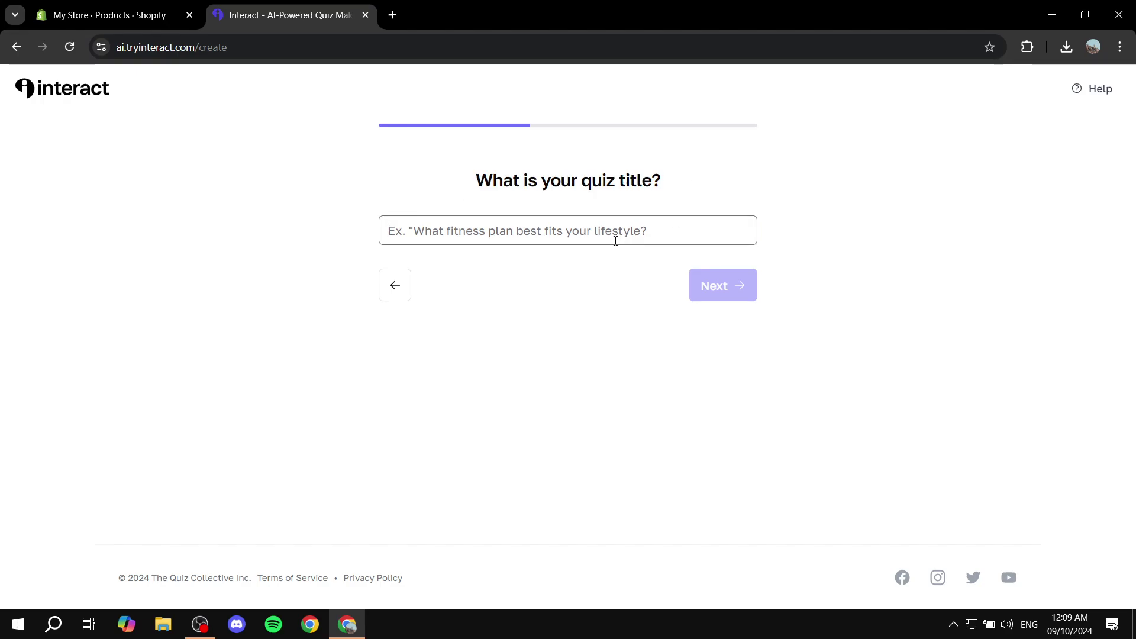
{"action": "type", "text": "Pick"}
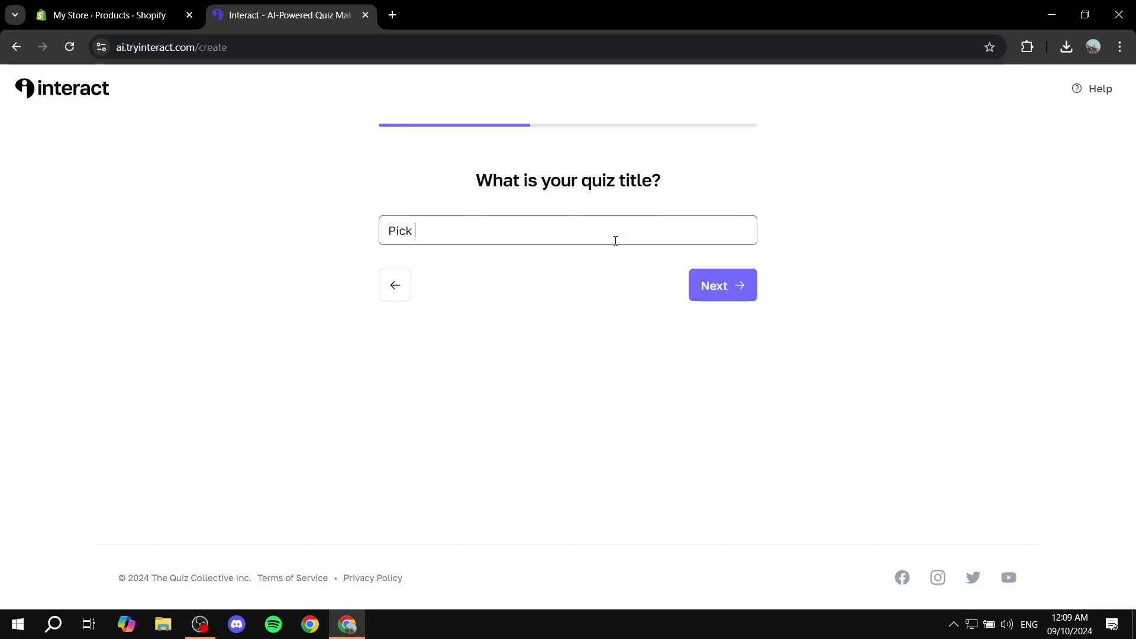
{"action": "key", "text": "BackSpace"}
{"action": "key", "text": "BackSpace"}
{"action": "key", "text": "BackSpace"}
{"action": "key", "text": "BackSpace"}
{"action": "key", "text": "BackSpace"}
{"action": "type", "text": "Product recommendation"}
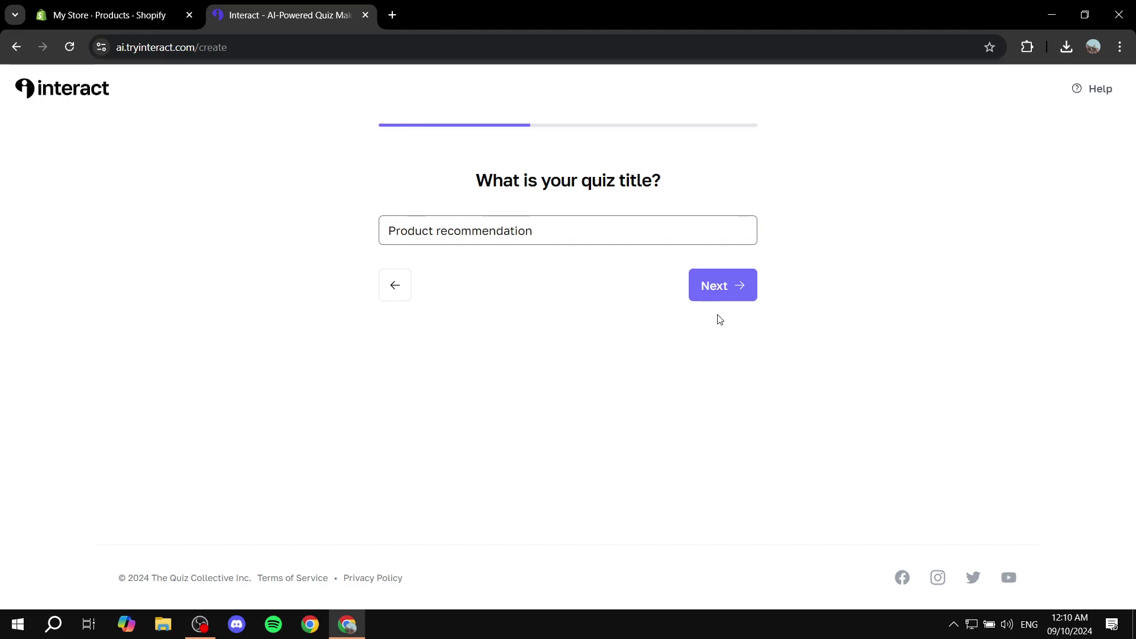
- Confirm the title and choose the third design theme with green buttons
{"action": "left_click", "coordinate": [724, 291]}
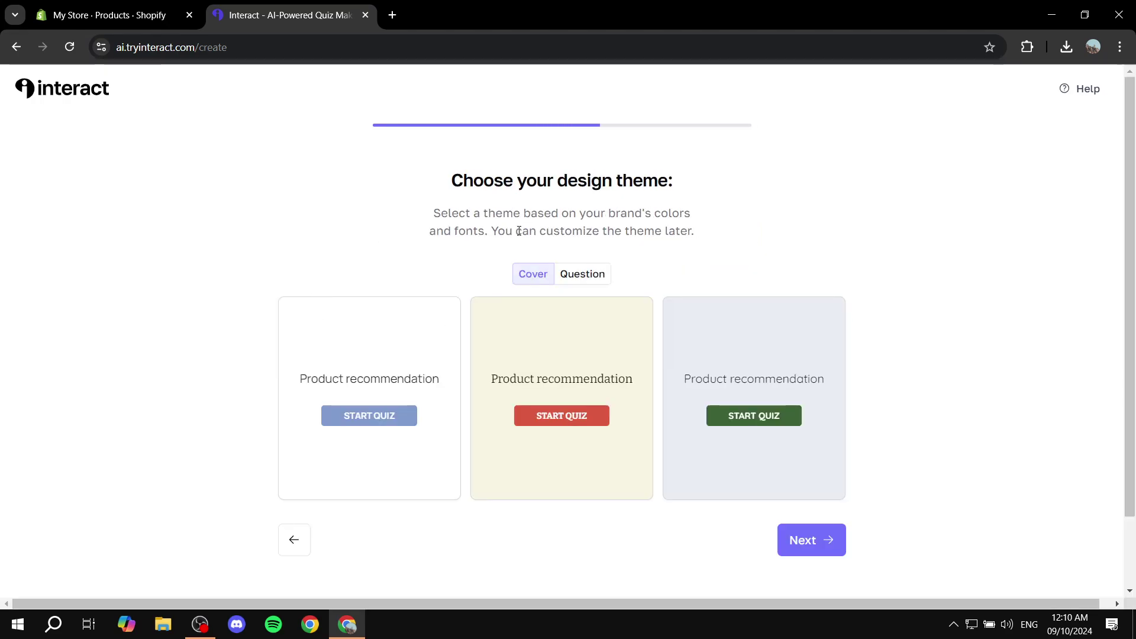
{"action": "left_click", "coordinate": [728, 393]}
{"action": "left_click", "coordinate": [596, 277]}
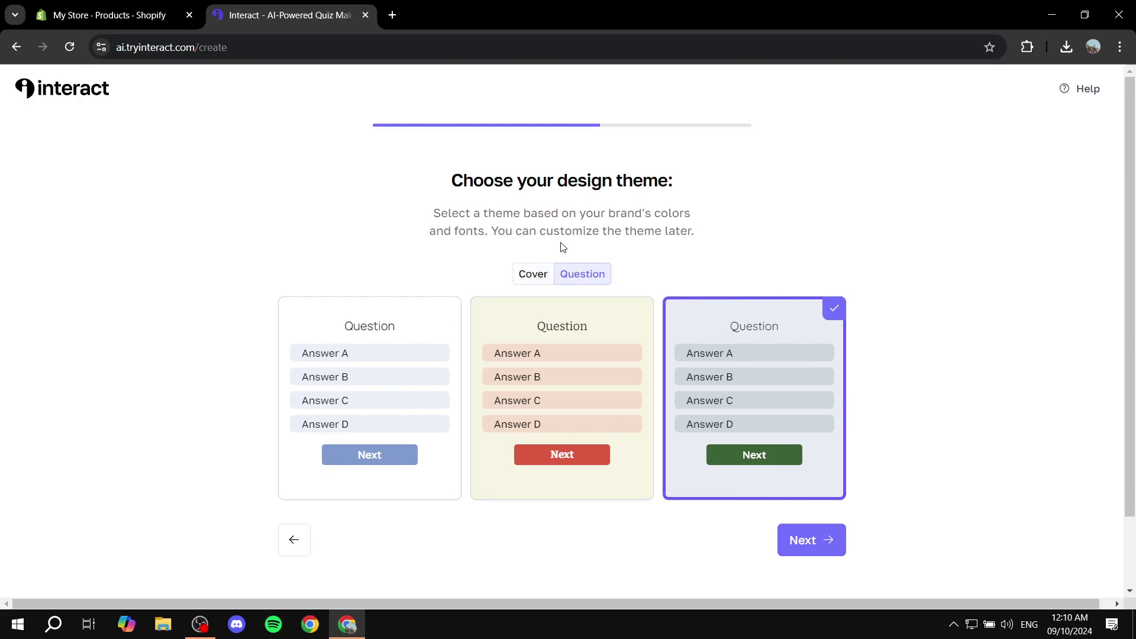
{"action": "left_click", "coordinate": [840, 539]}
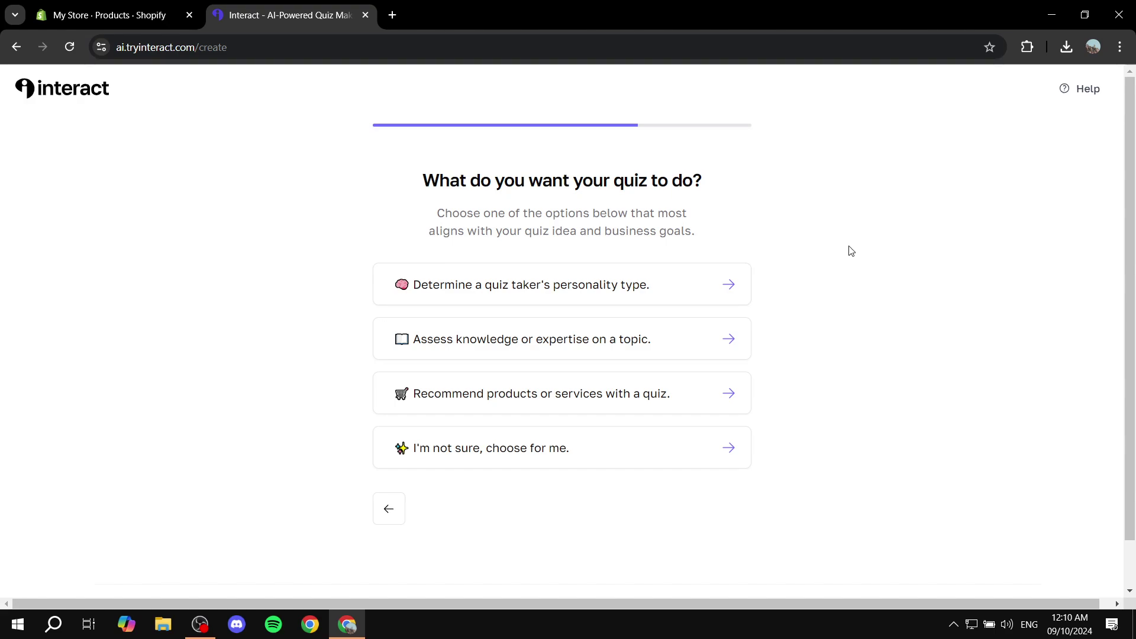
- Make the quiz recommend products and specify that it has set outcomes
{"action": "left_click", "coordinate": [631, 396]}
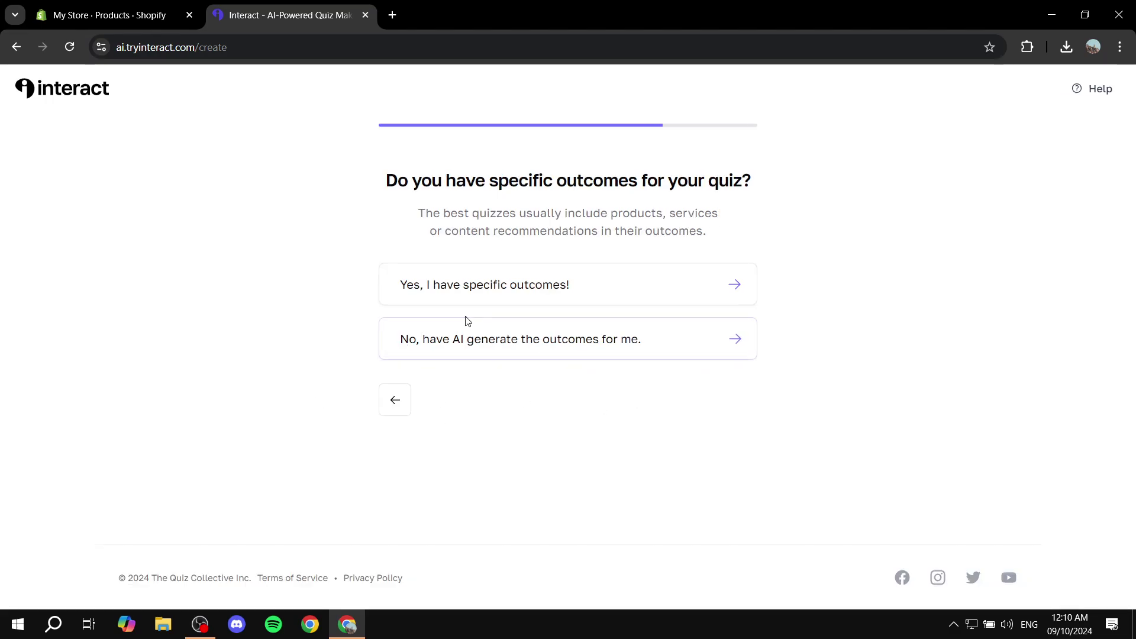
{"action": "left_click_drag", "start_coordinate": [390, 188], "coordinate": [857, 178]}
{"action": "left_click", "coordinate": [857, 177]}
{"action": "left_click", "coordinate": [501, 293]}
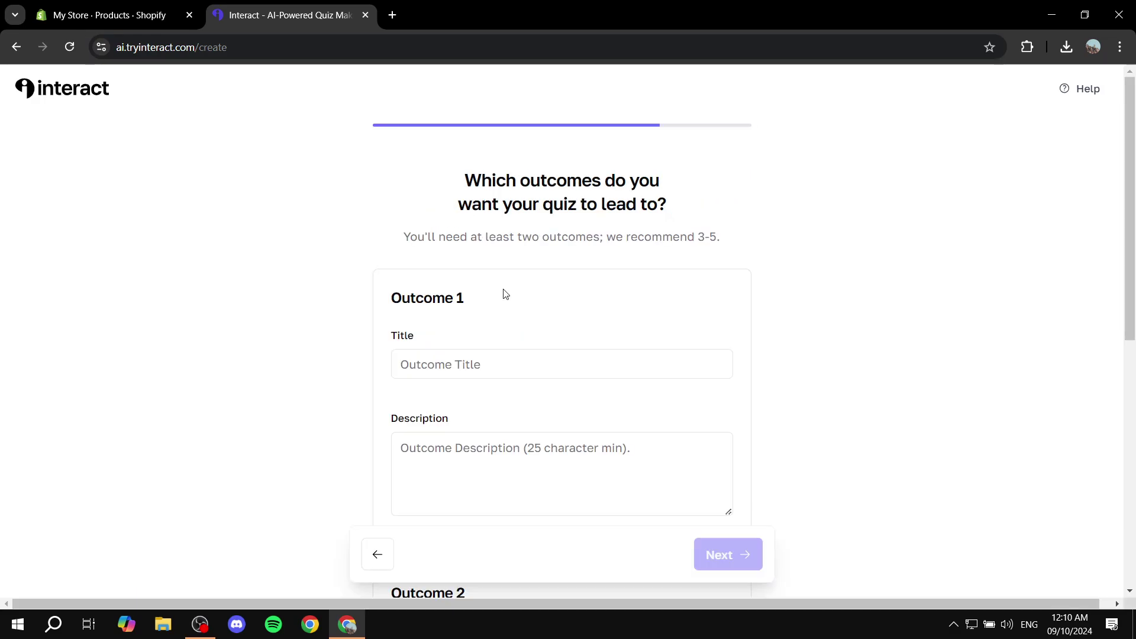
{"action": "left_click", "coordinate": [437, 357]}
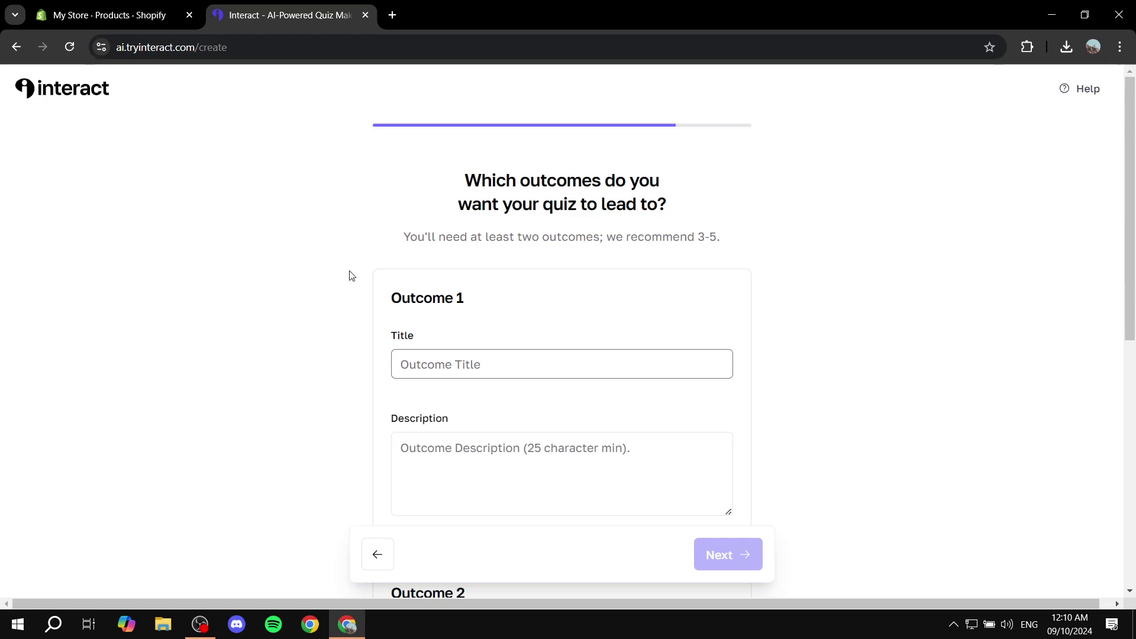
- Title the first two outcomes Red and Orange after checking the Shopify products
{"action": "left_click", "coordinate": [113, 13]}
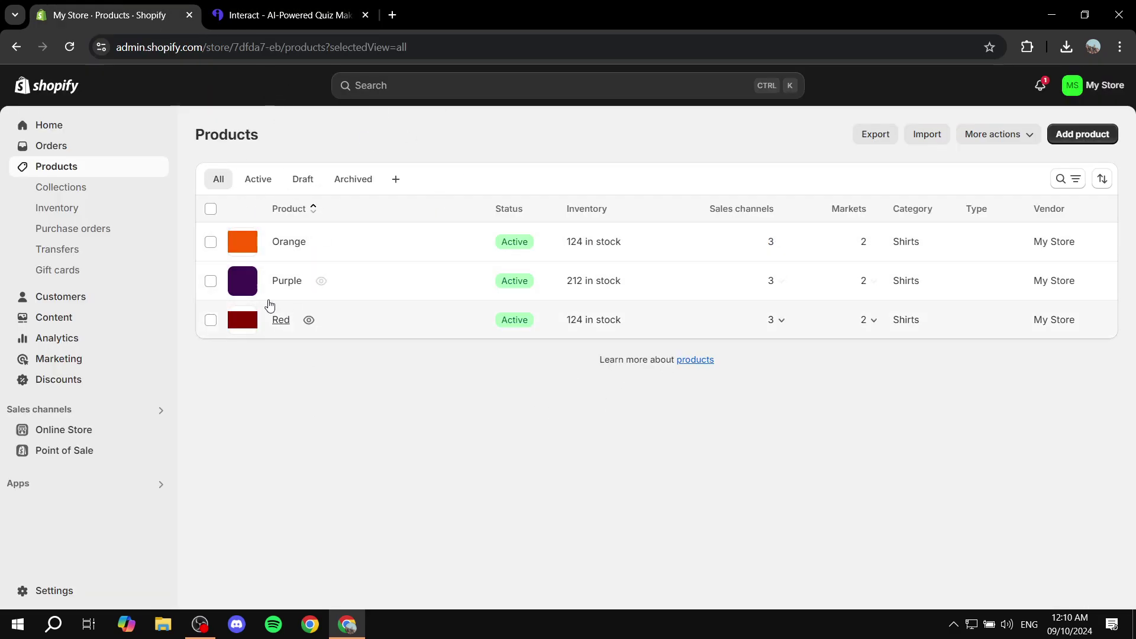
{"action": "left_click", "coordinate": [286, 13]}
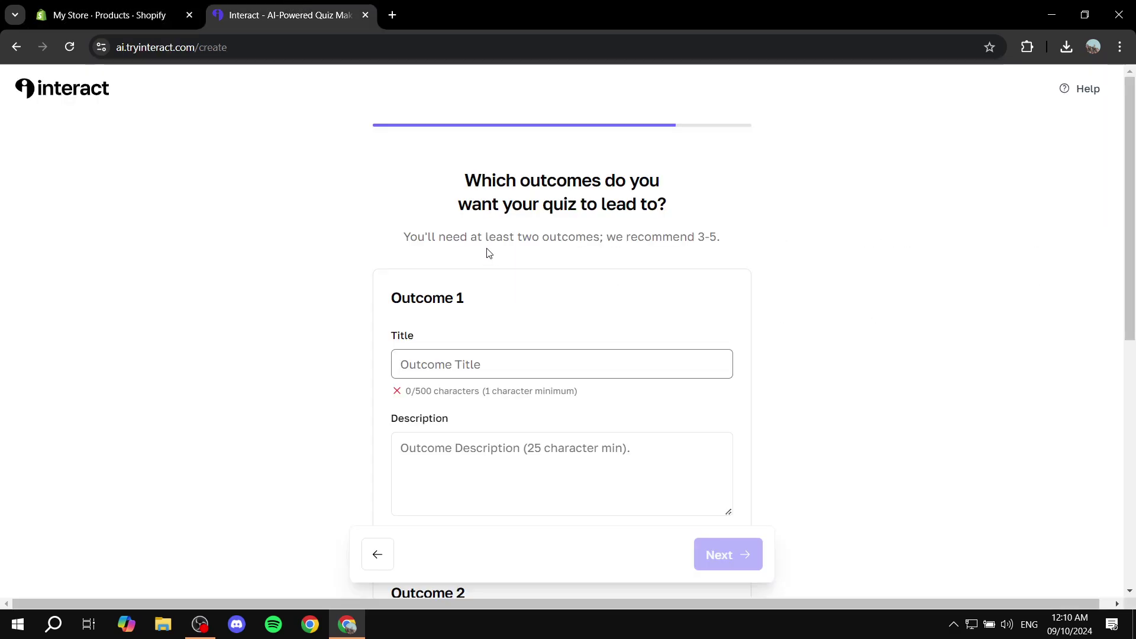
{"action": "type", "text": "Red"}
{"action": "scroll", "coordinate": [484, 419], "scroll_direction": "down", "scroll_amount": 5}
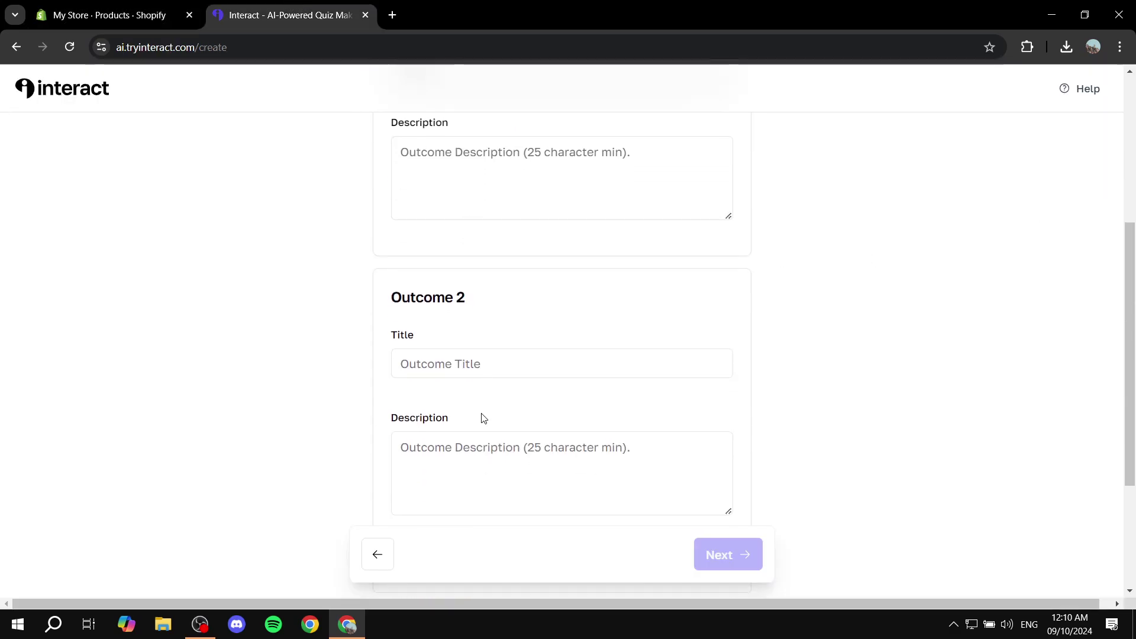
{"action": "left_click", "coordinate": [460, 350]}
{"action": "type", "text": "Orange"}
{"action": "key", "text": "Tab"}
{"action": "scroll", "coordinate": [503, 391], "scroll_direction": "down", "scroll_amount": 3}
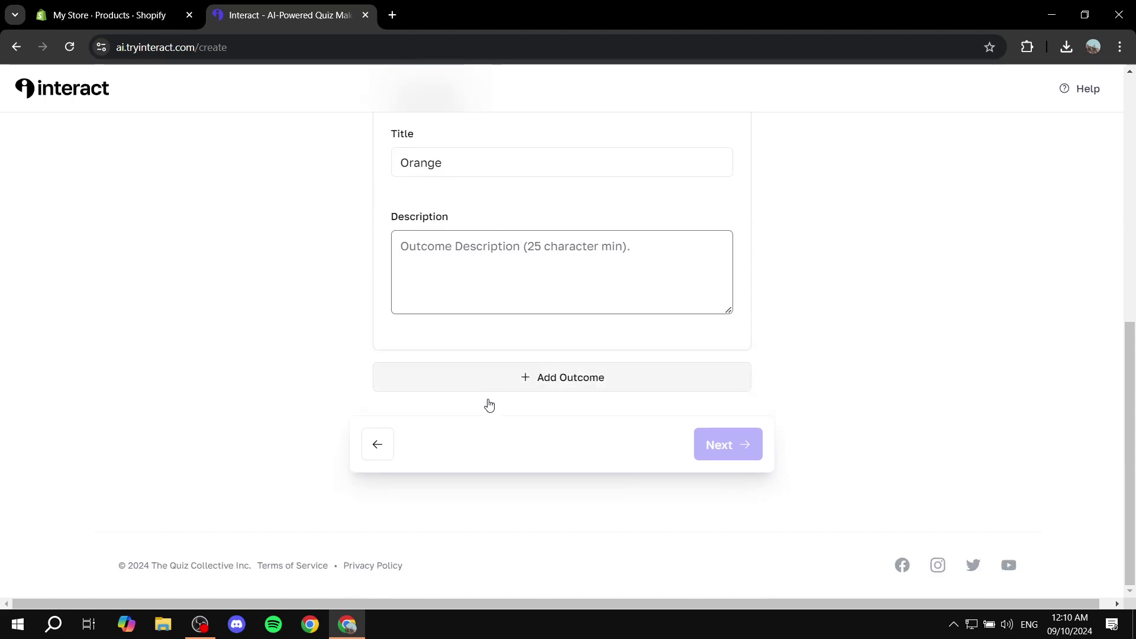
- Add a third outcome titled Purple with a placeholder description
{"action": "left_click", "coordinate": [538, 390]}
{"action": "left_click", "coordinate": [448, 460]}
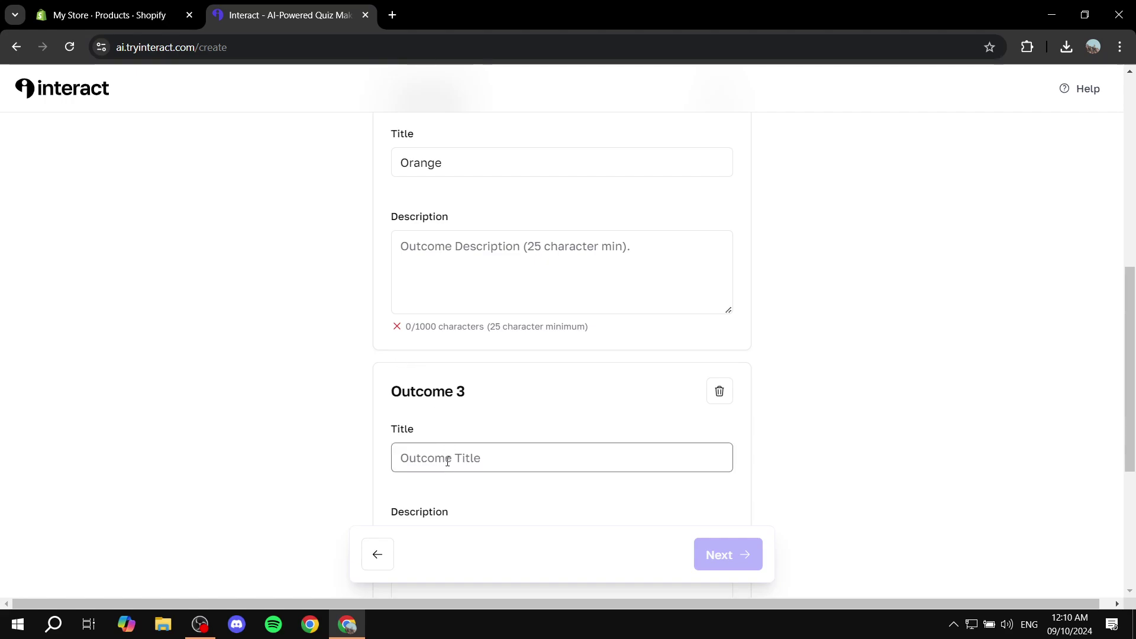
{"action": "type", "text": "Purple"}
{"action": "scroll", "coordinate": [462, 470], "scroll_direction": "down", "scroll_amount": 3}
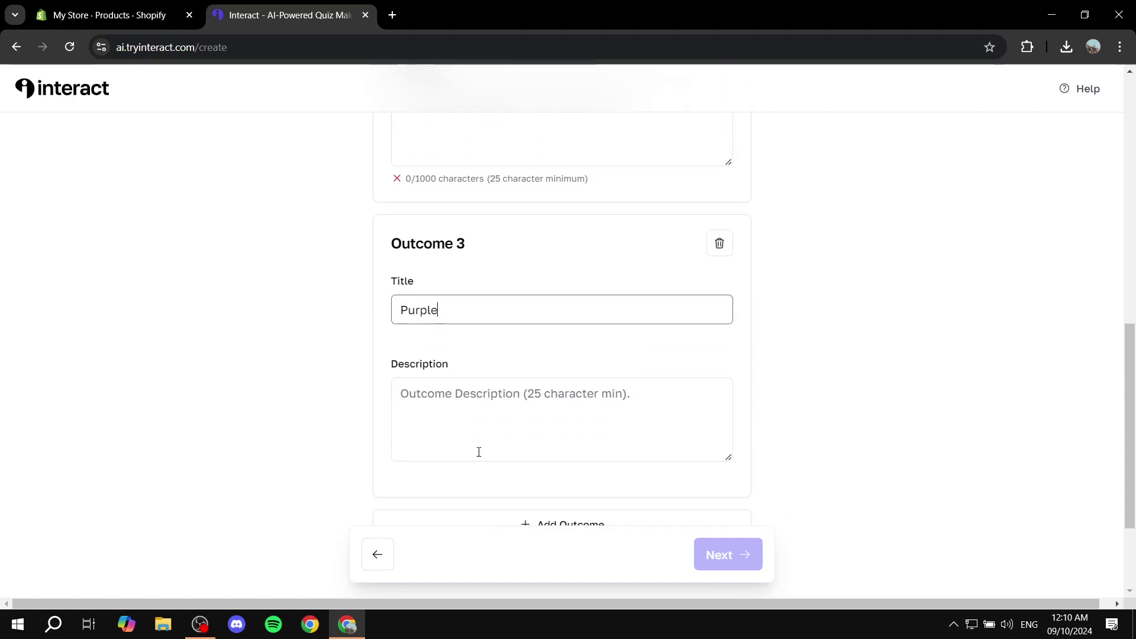
{"action": "left_click", "coordinate": [493, 395]}
{"action": "type", "text": "AIOWHTAOUHTUI"}
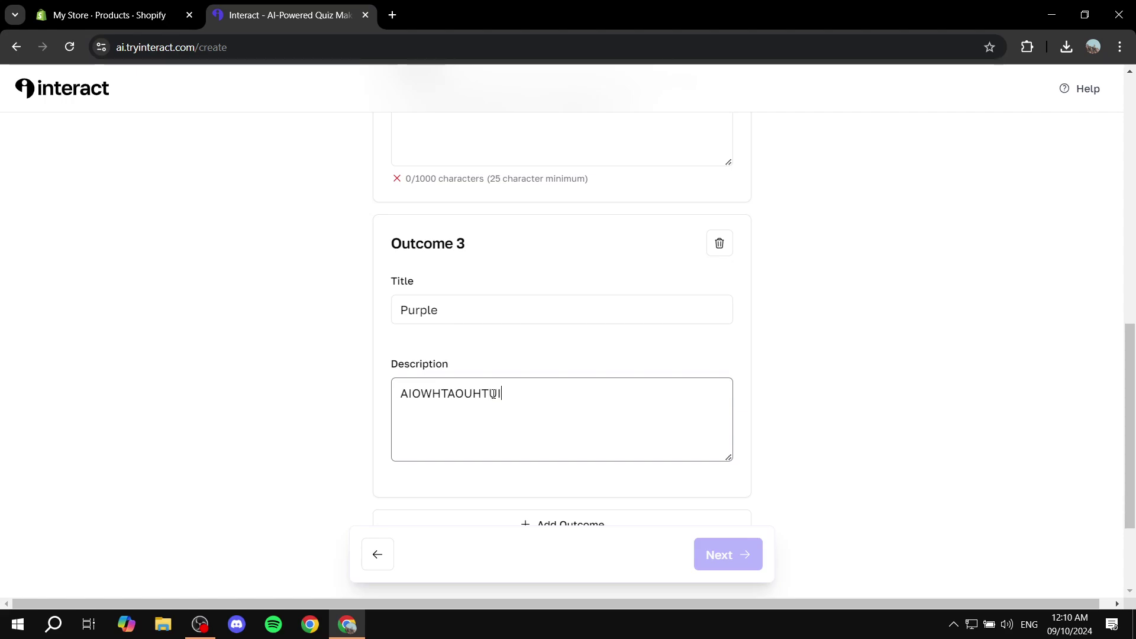
{"action": "type", "text": "WAHTOUAHTOAJTIJWOIAJTAWT"}
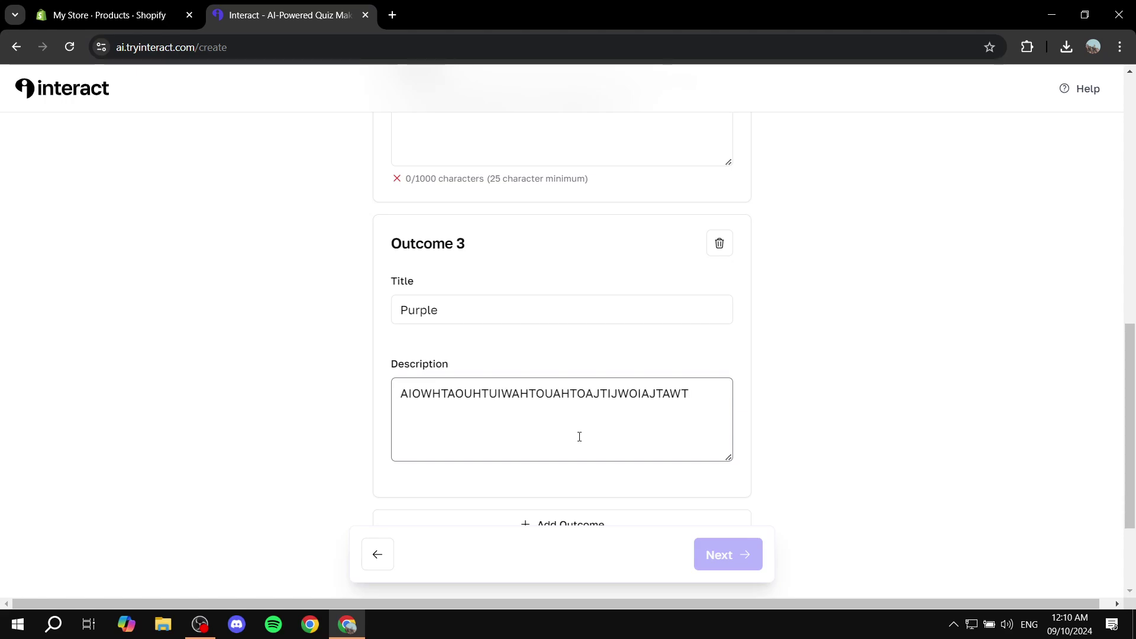
{"action": "key", "text": "ctrl+a"}
{"action": "key", "text": "ctrl+c"}
- Paste the copied description into the Red outcome's description
{"action": "scroll", "coordinate": [572, 443], "scroll_direction": "up", "scroll_amount": 6}
{"action": "scroll", "coordinate": [573, 440], "scroll_direction": "down", "scroll_amount": 5}
{"action": "scroll", "coordinate": [558, 414], "scroll_direction": "up", "scroll_amount": 4}
{"action": "scroll", "coordinate": [559, 414], "scroll_direction": "up", "scroll_amount": 1}
{"action": "left_click", "coordinate": [525, 489]}
{"action": "scroll", "coordinate": [521, 462], "scroll_direction": "up", "scroll_amount": 4}
{"action": "left_click", "coordinate": [513, 431]}
{"action": "key", "text": "ctrl+v"}
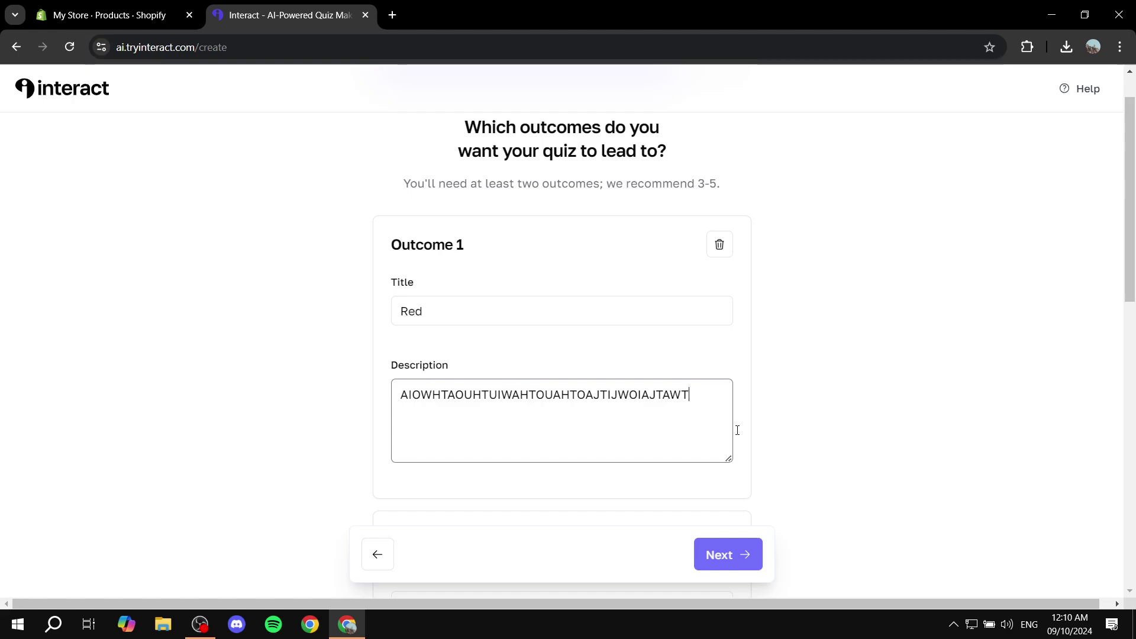
{"action": "left_click", "coordinate": [764, 429]}
{"action": "left_click_drag", "start_coordinate": [704, 391], "coordinate": [227, 429]}
{"action": "left_click", "coordinate": [318, 394]}
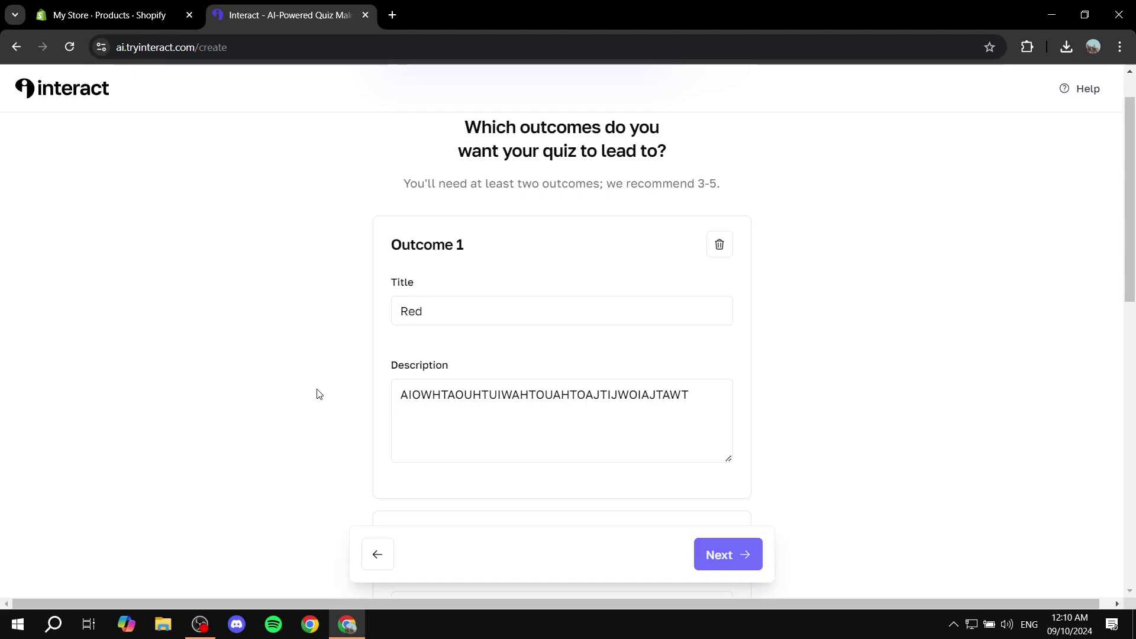
{"action": "scroll", "coordinate": [320, 396], "scroll_direction": "down", "scroll_amount": 10}
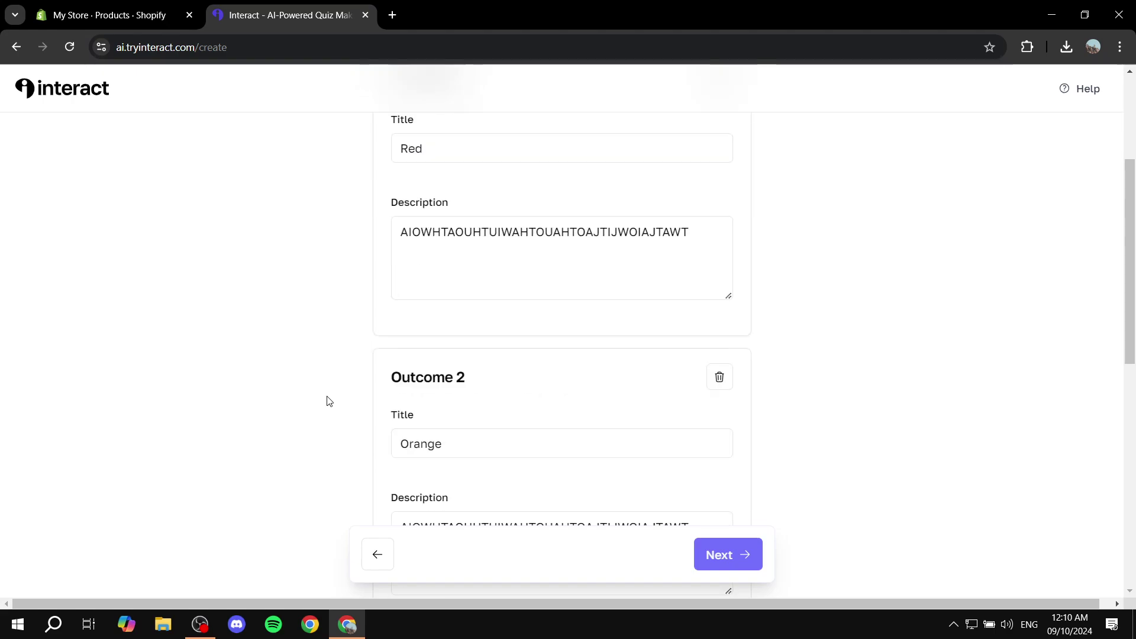
- Continue past the outcomes and choose to include your own quiz questions
{"action": "left_click", "coordinate": [726, 554]}
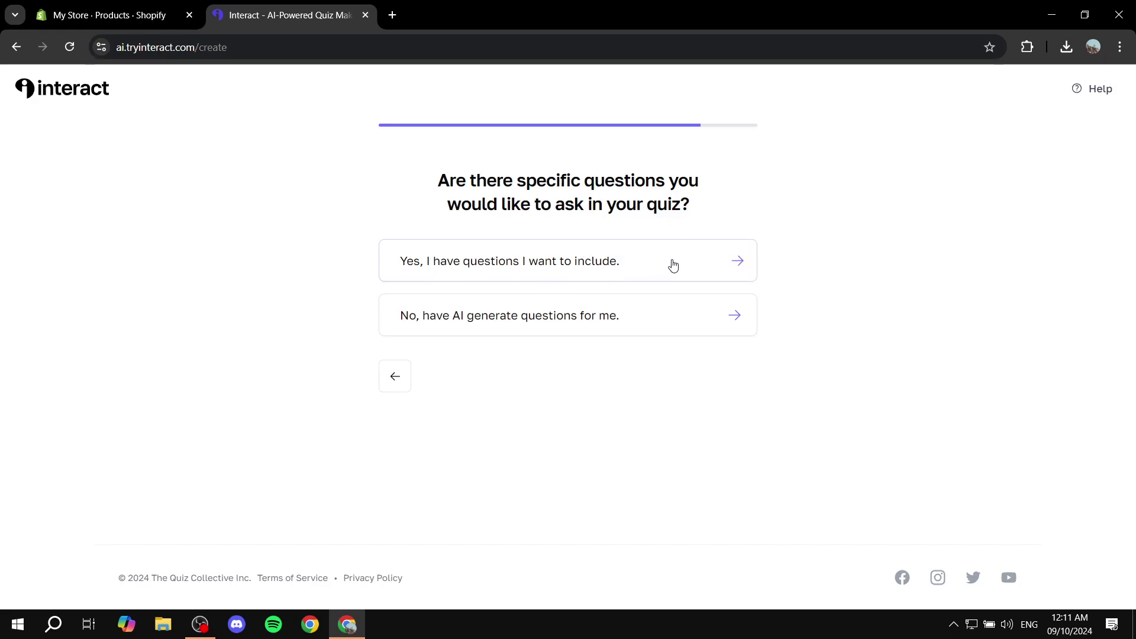
{"action": "left_click", "coordinate": [627, 264]}
{"action": "scroll", "coordinate": [612, 284], "scroll_direction": "down", "scroll_amount": 3}
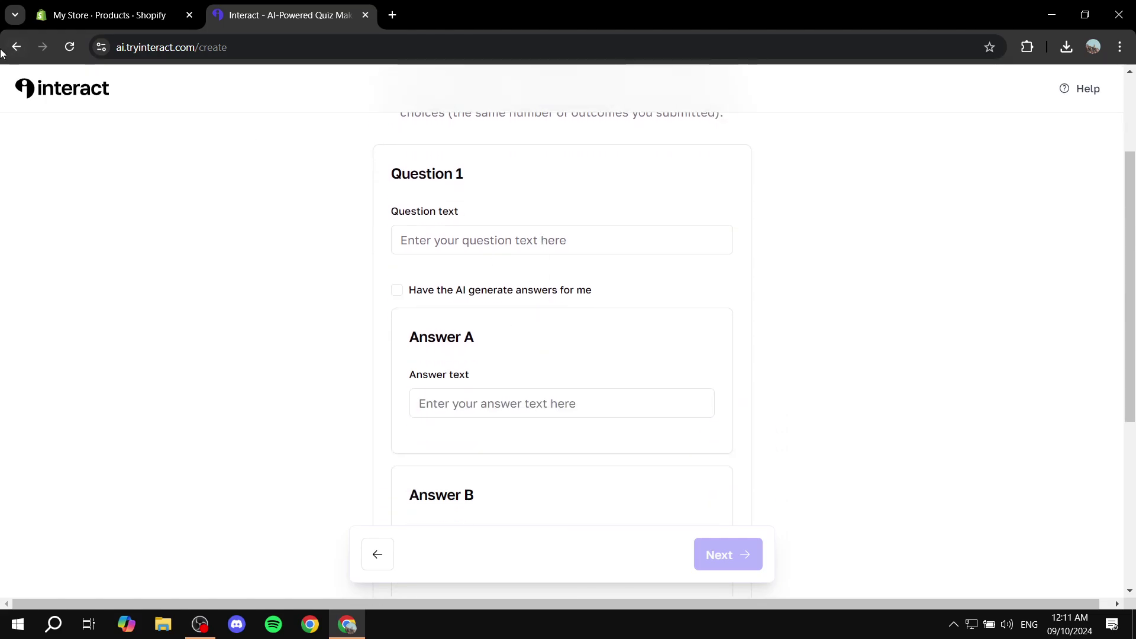
- Switch to AI-generated questions, set the count to 4, and skip the topics step
{"action": "scroll", "coordinate": [180, 236], "scroll_direction": "down", "scroll_amount": 5}
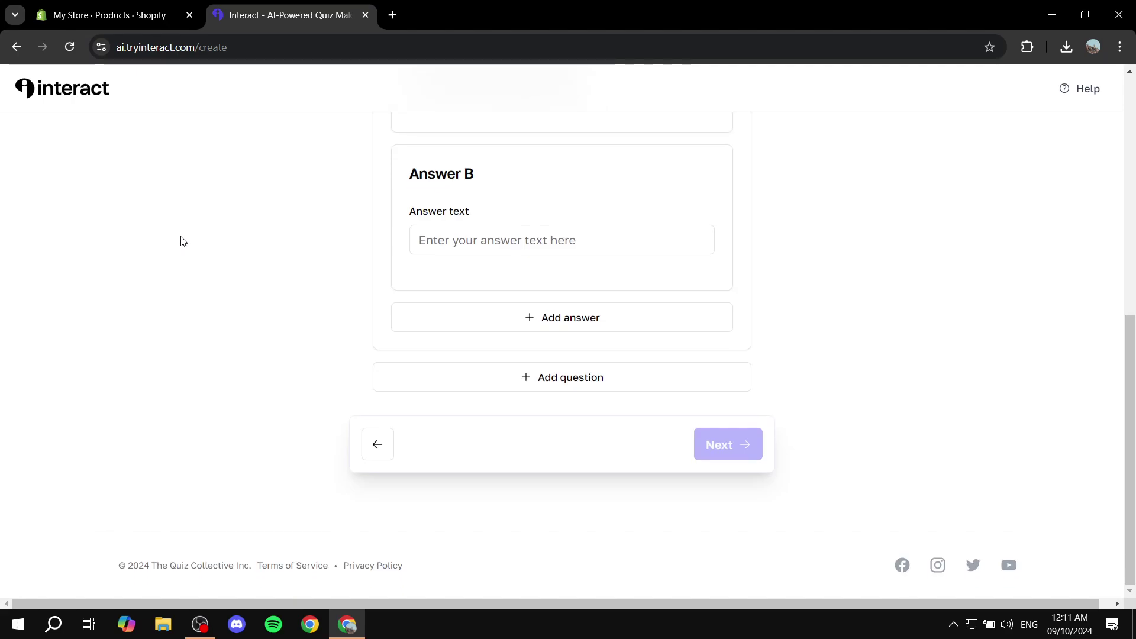
{"action": "left_click", "coordinate": [375, 448]}
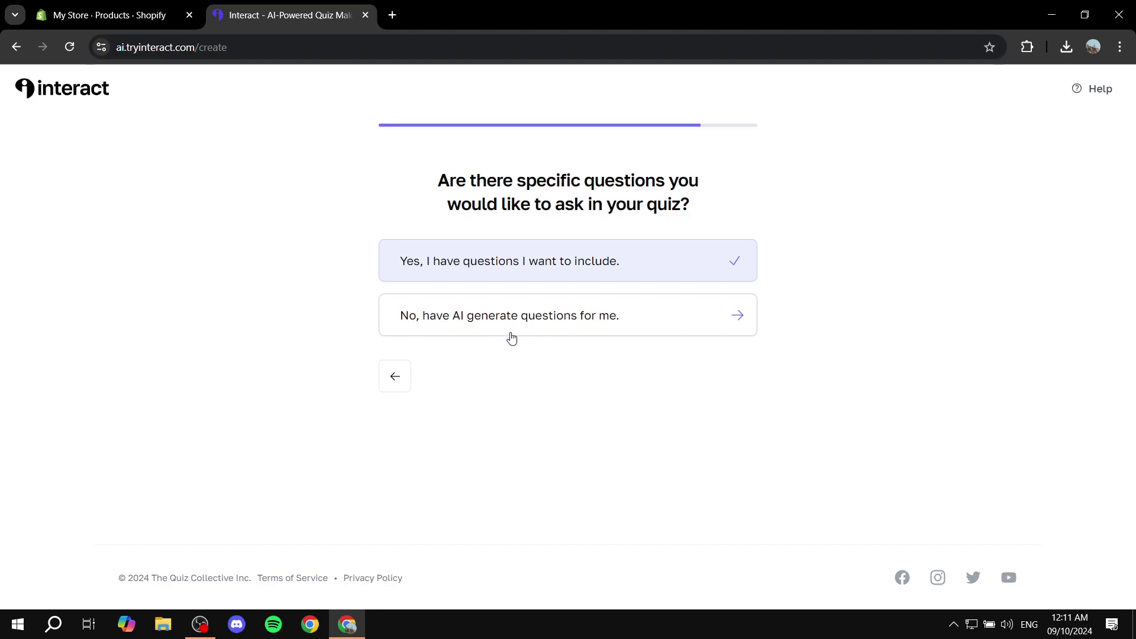
{"action": "left_click", "coordinate": [572, 325]}
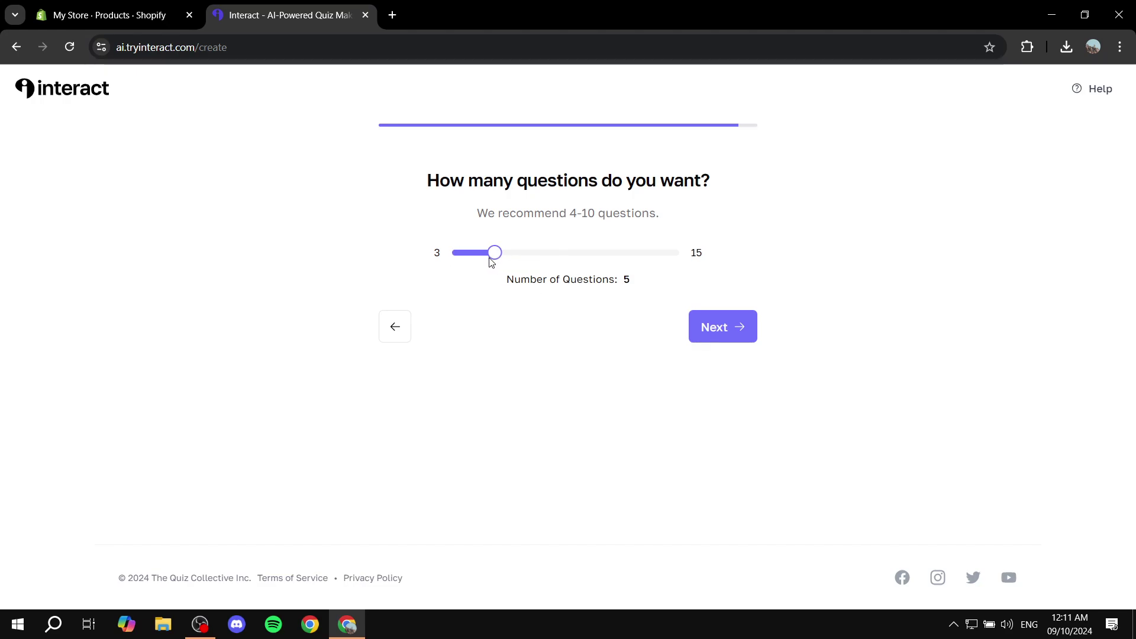
{"action": "left_click_drag", "start_coordinate": [480, 256], "coordinate": [477, 256]}
{"action": "left_click", "coordinate": [718, 333]}
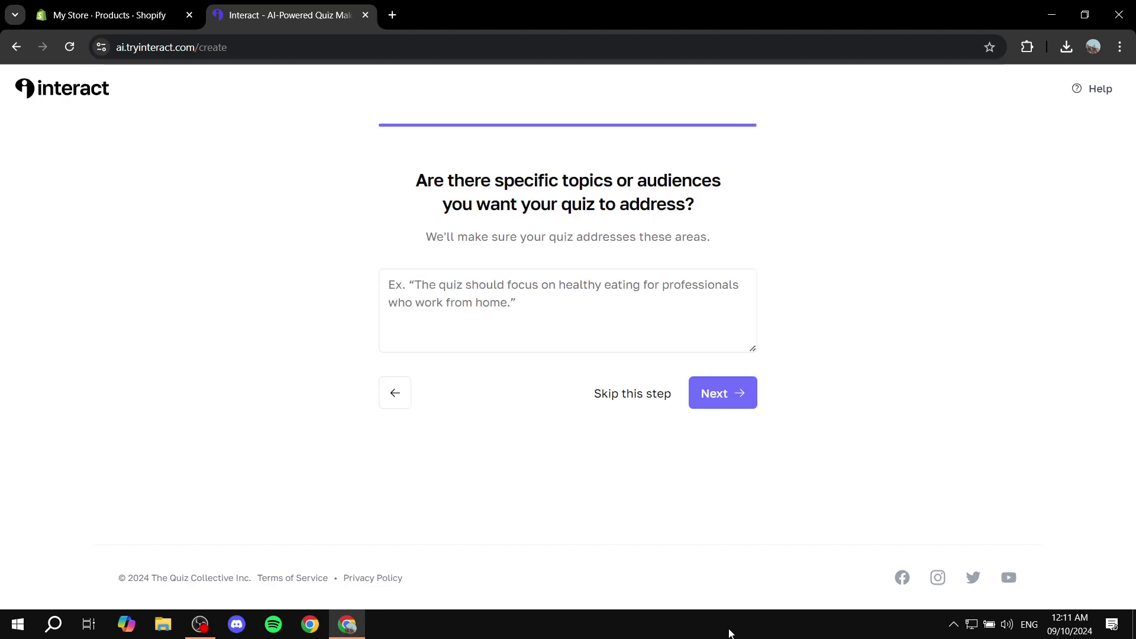
{"action": "left_click", "coordinate": [638, 406]}
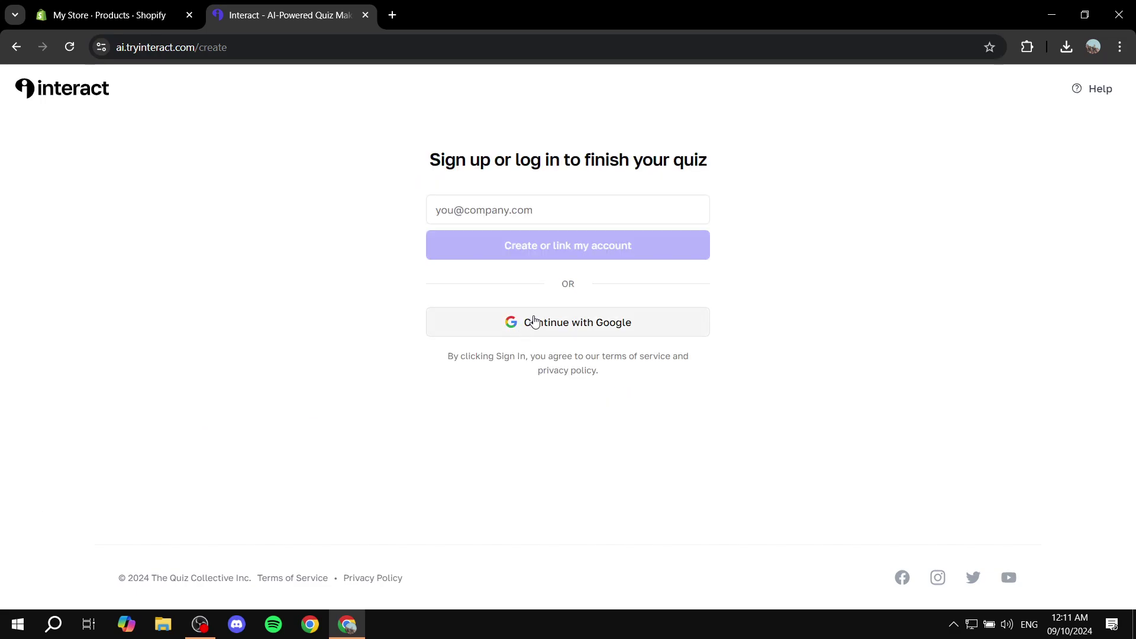
- Sign in to Interact with a Google account so the quiz gets built
{"action": "left_click", "coordinate": [563, 320]}
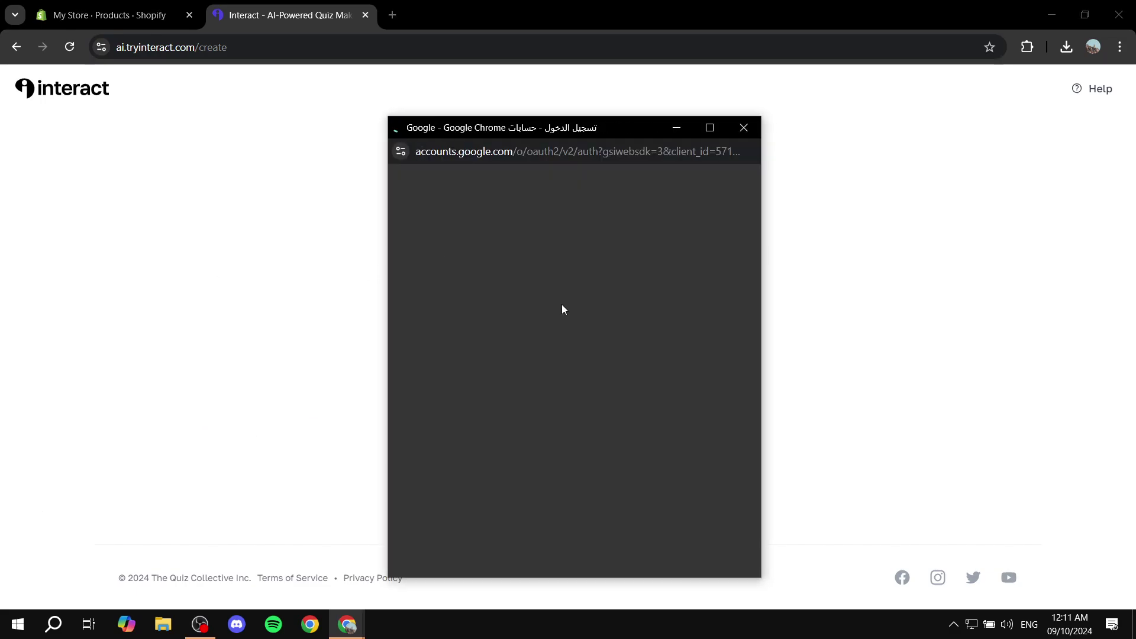
{"action": "left_click", "coordinate": [659, 385]}
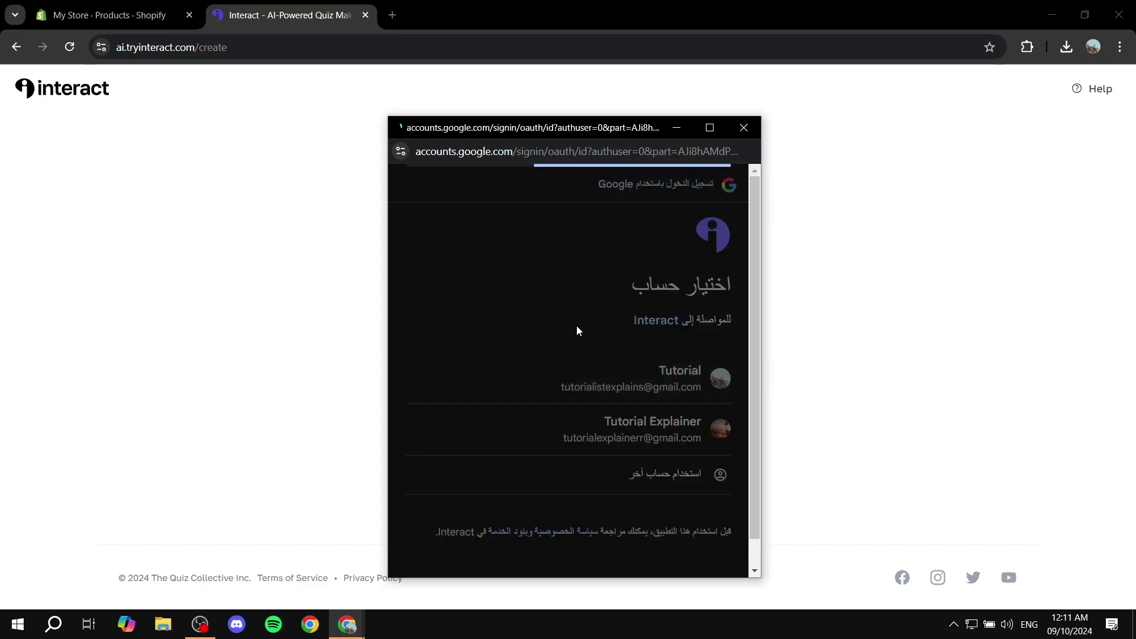
{"action": "left_click", "coordinate": [662, 479]}
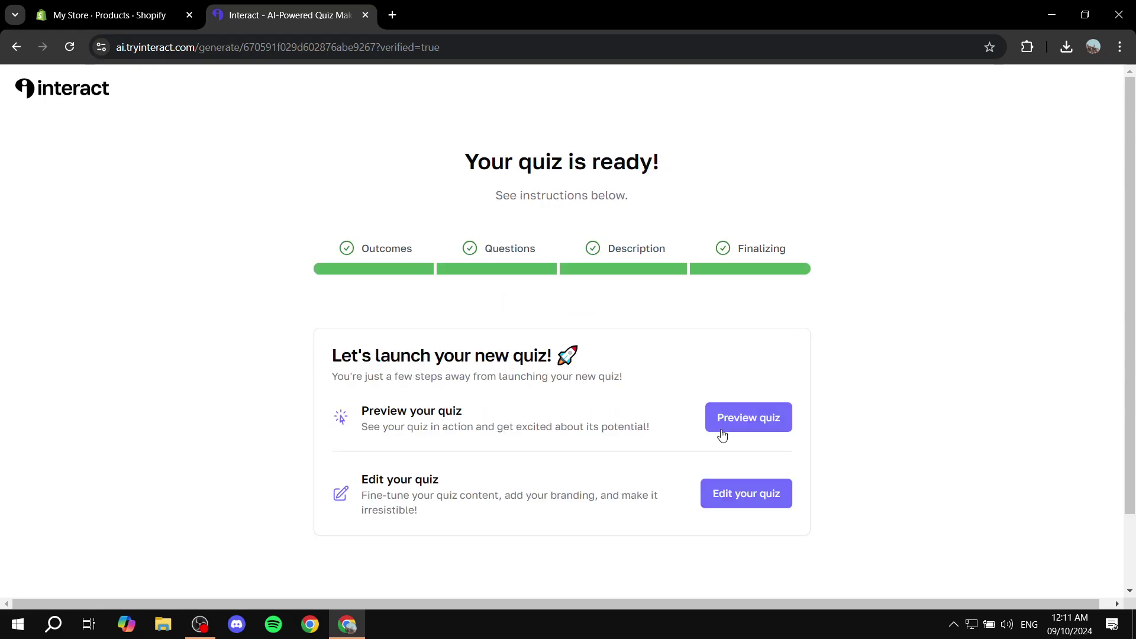
- Preview the generated quiz and answer all four questions to reach the Orange result
{"action": "left_click", "coordinate": [751, 431]}
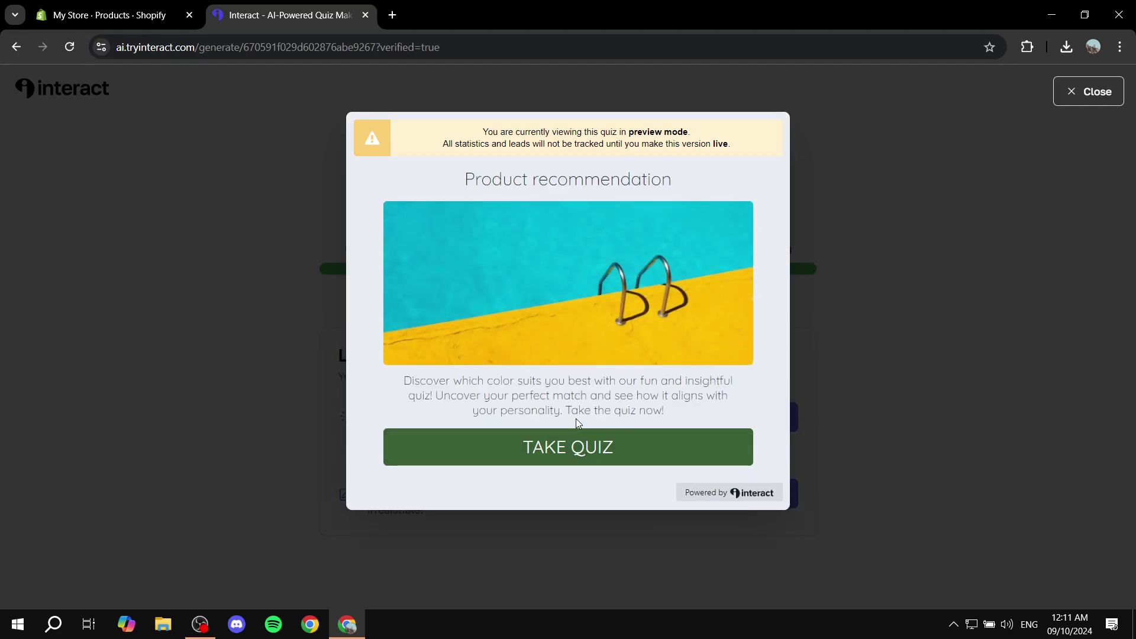
{"action": "left_click", "coordinate": [665, 456]}
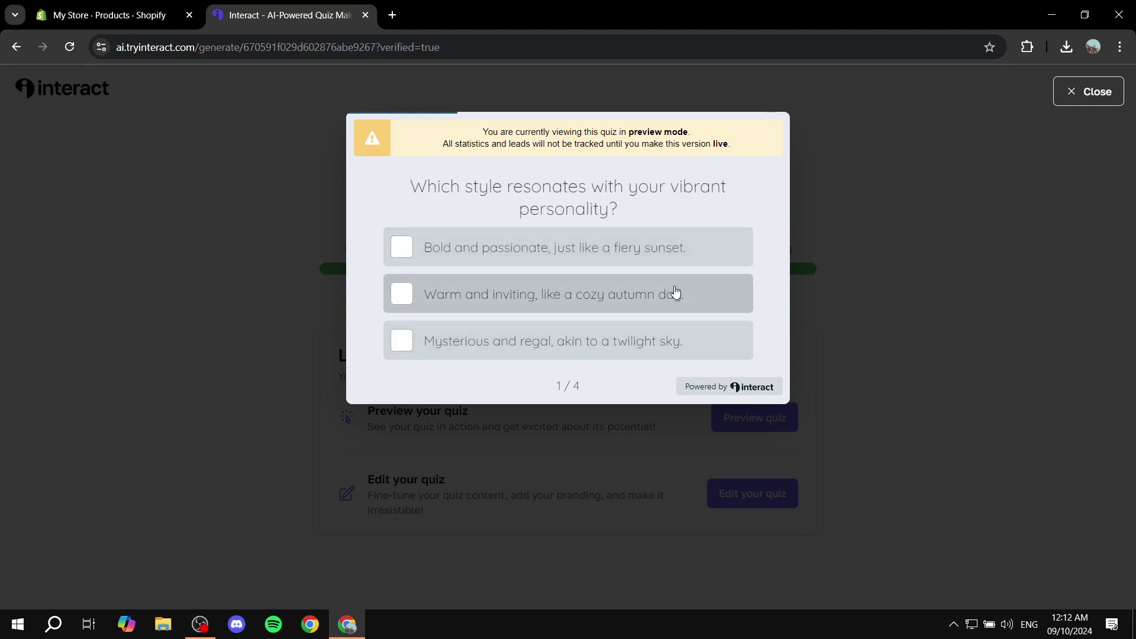
{"action": "left_click", "coordinate": [564, 307]}
{"action": "left_click", "coordinate": [579, 341]}
{"action": "left_click", "coordinate": [578, 271]}
{"action": "left_click", "coordinate": [616, 289]}
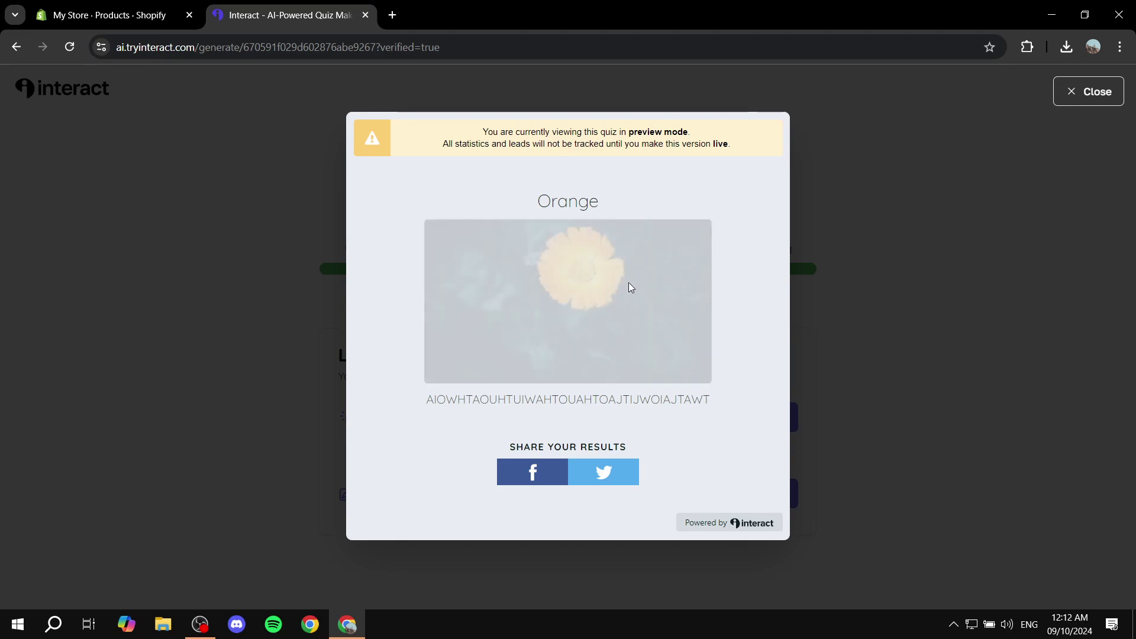
- Close the preview and open the quiz editor dashboard in a new tab
{"action": "left_click", "coordinate": [1117, 102]}
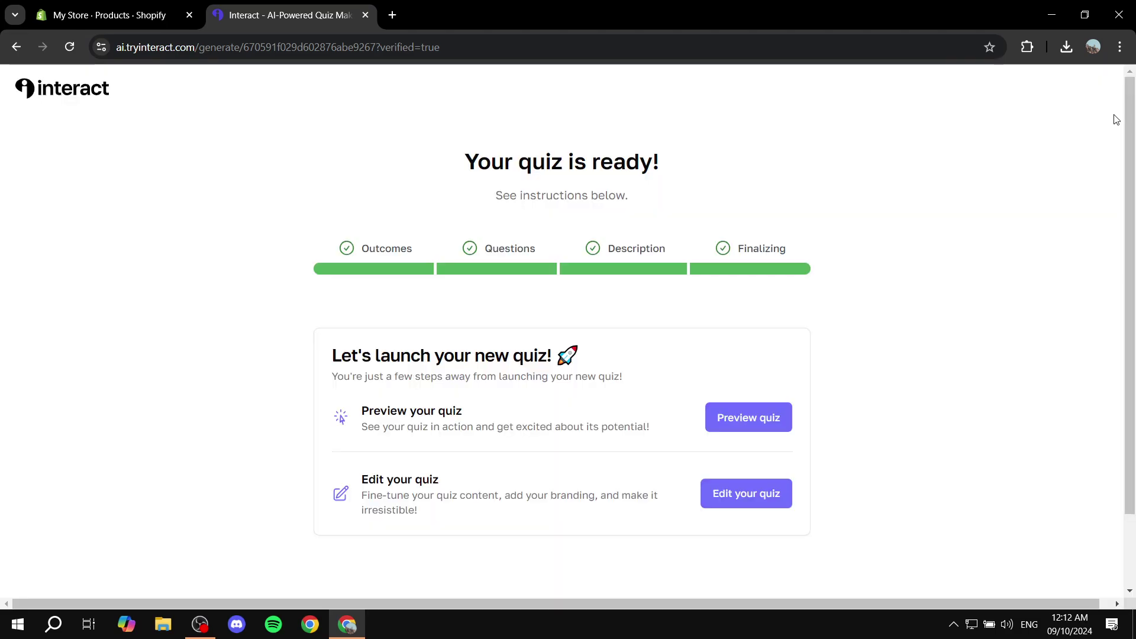
{"action": "scroll", "coordinate": [787, 391], "scroll_direction": "down", "scroll_amount": 2}
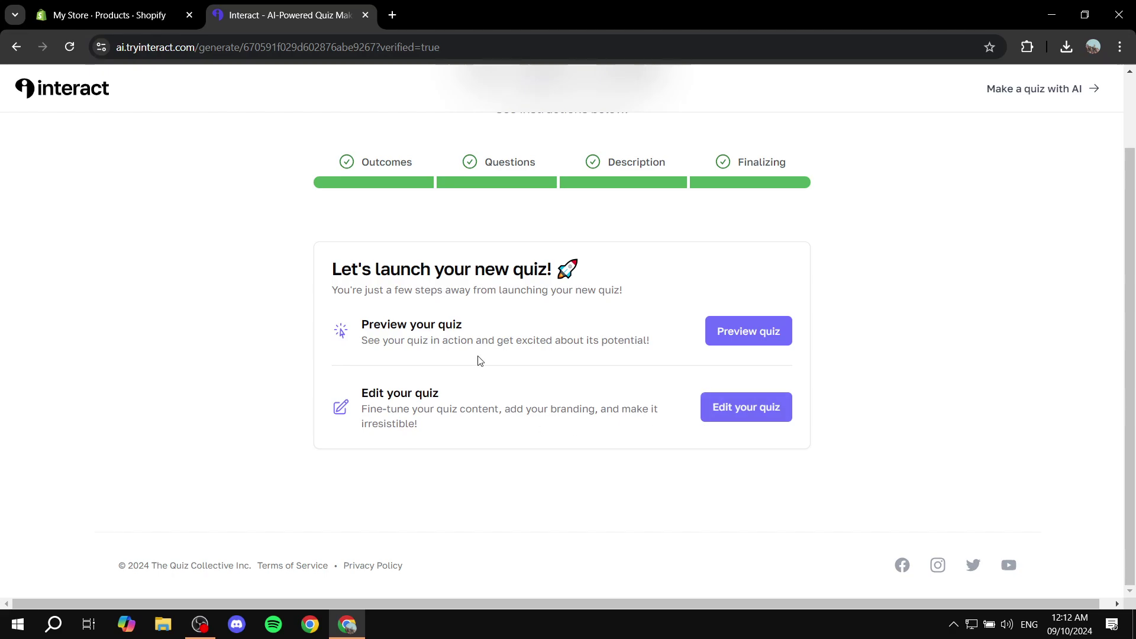
{"action": "left_click", "coordinate": [148, 12]}
{"action": "left_click", "coordinate": [284, 15]}
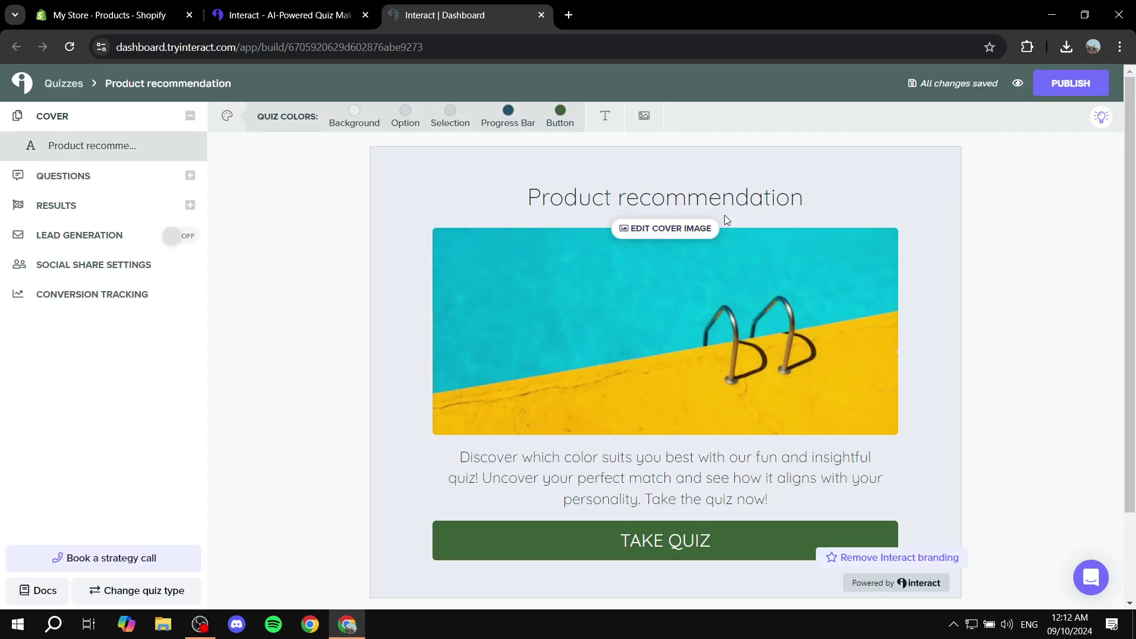
- Show the quiz's Red, Orange and Purple results in the builder
{"action": "scroll", "coordinate": [616, 297], "scroll_direction": "down", "scroll_amount": 1}
{"action": "scroll", "coordinate": [615, 297], "scroll_direction": "down", "scroll_amount": 1}
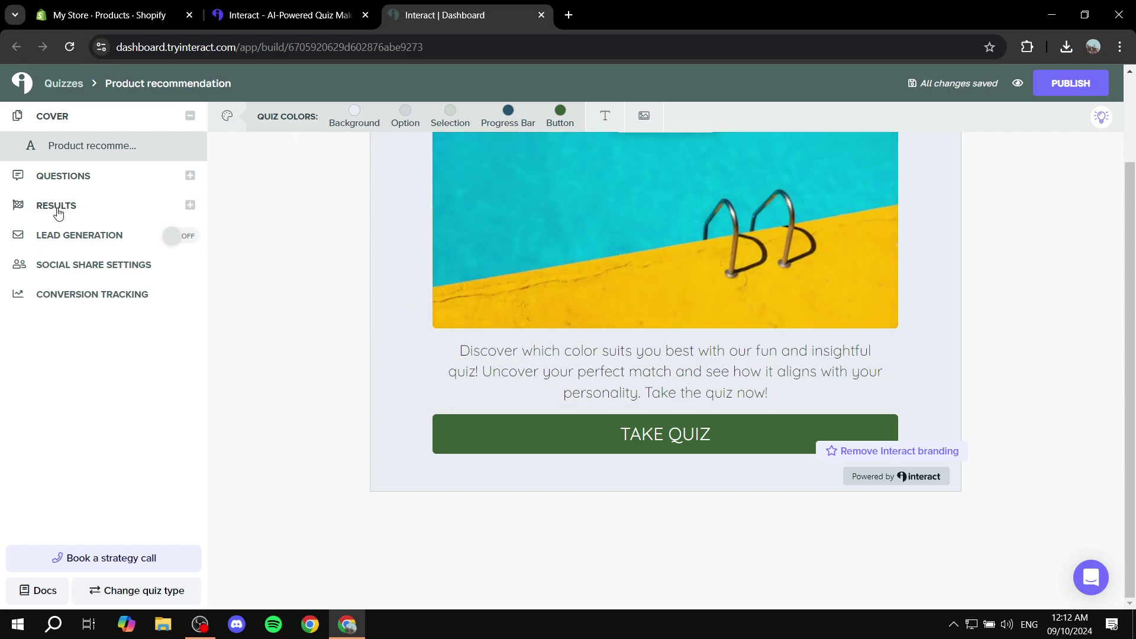
{"action": "left_click", "coordinate": [57, 207]}
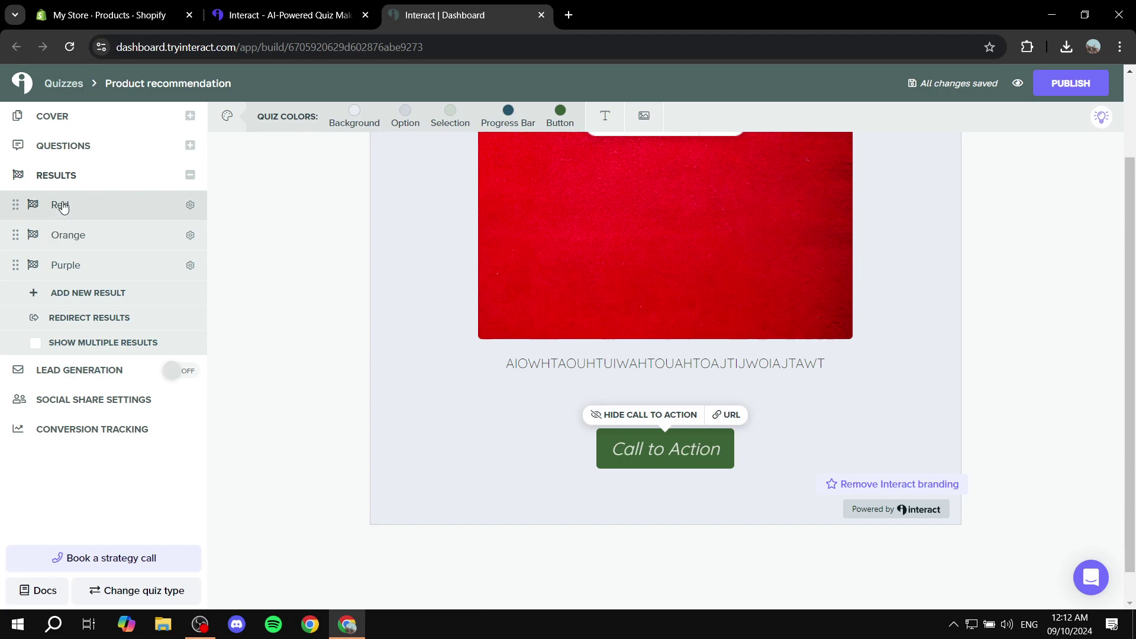
{"action": "scroll", "coordinate": [609, 385], "scroll_direction": "up", "scroll_amount": 2}
{"action": "scroll", "coordinate": [680, 319], "scroll_direction": "down", "scroll_amount": 3}
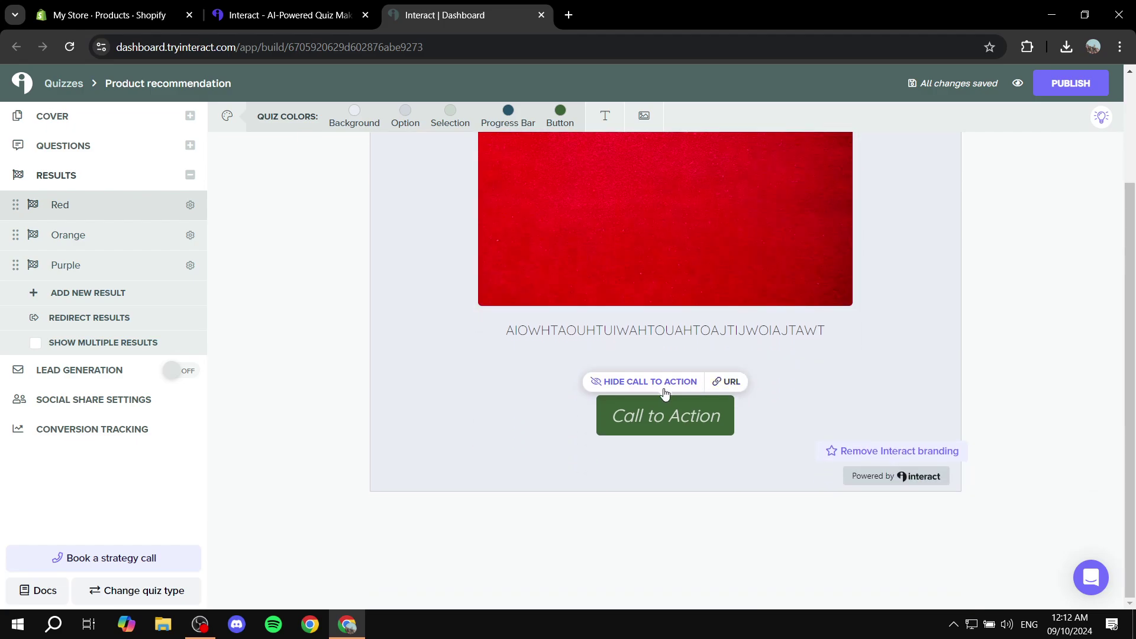
- Open the Red result's call-to-action URL settings and check the Red product page in Shopify
{"action": "left_click", "coordinate": [730, 383]}
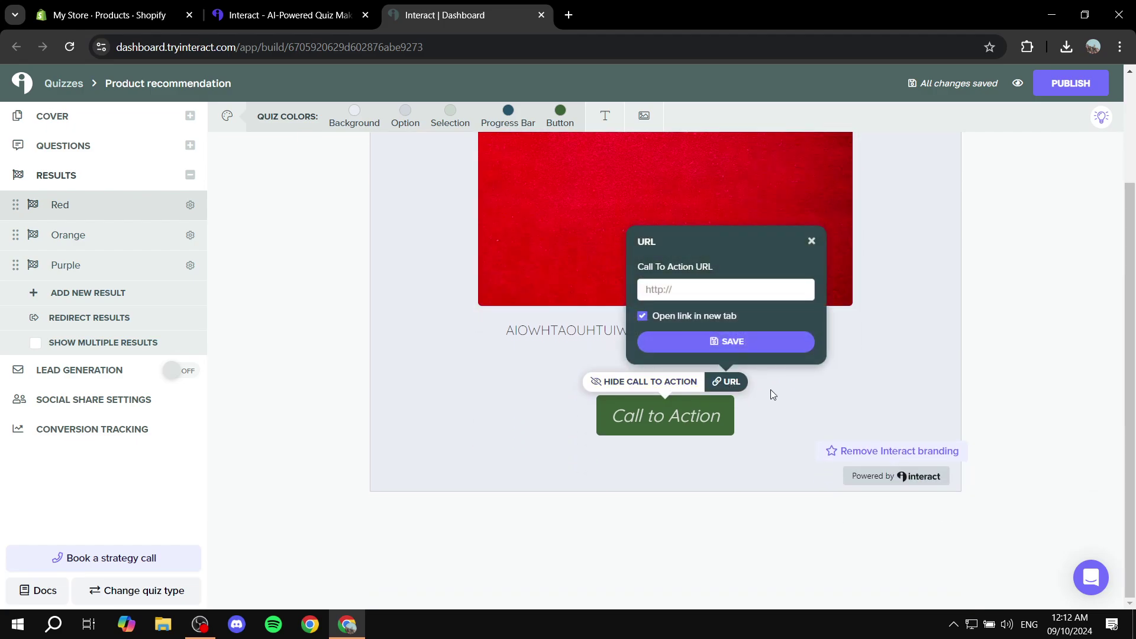
{"action": "left_click", "coordinate": [690, 283]}
{"action": "left_click", "coordinate": [112, 15]}
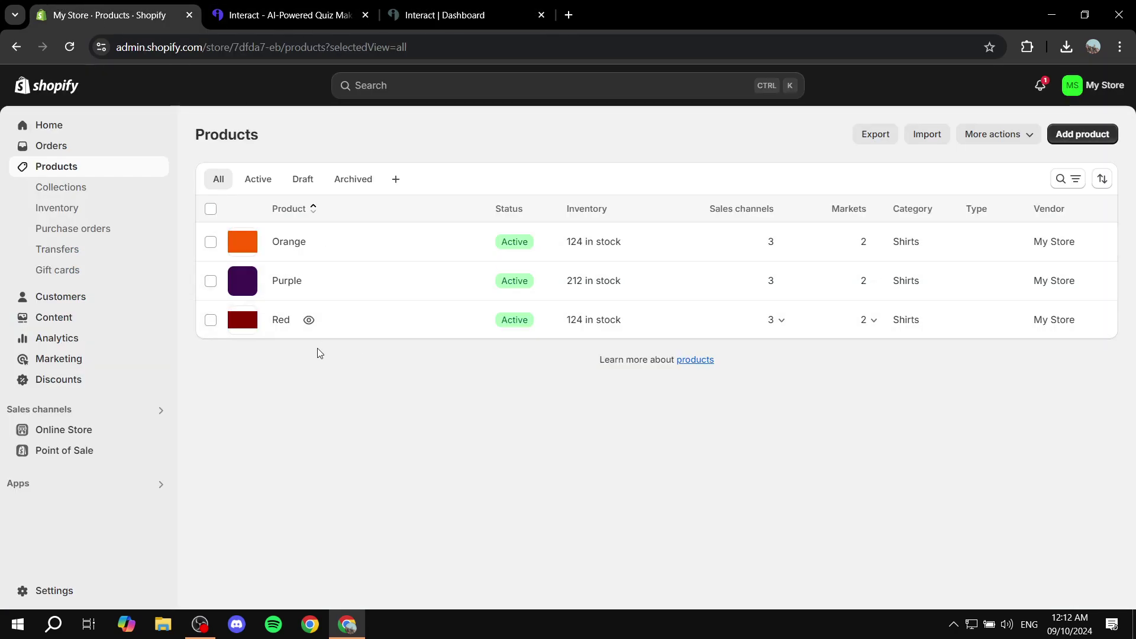
{"action": "left_click", "coordinate": [277, 322]}
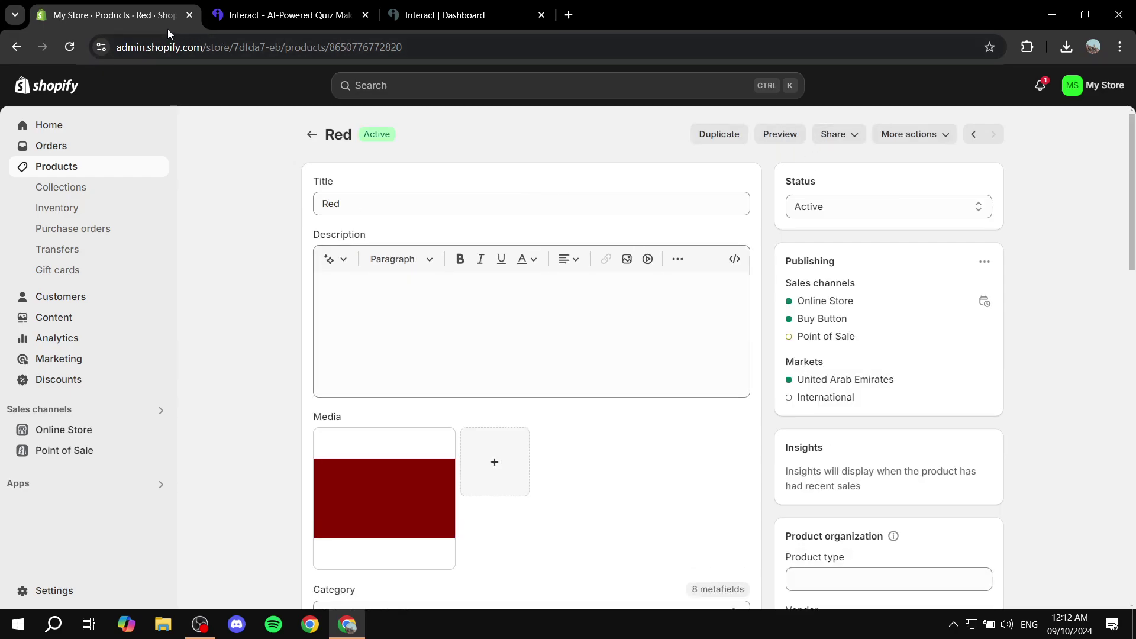
{"action": "left_click", "coordinate": [448, 5]}
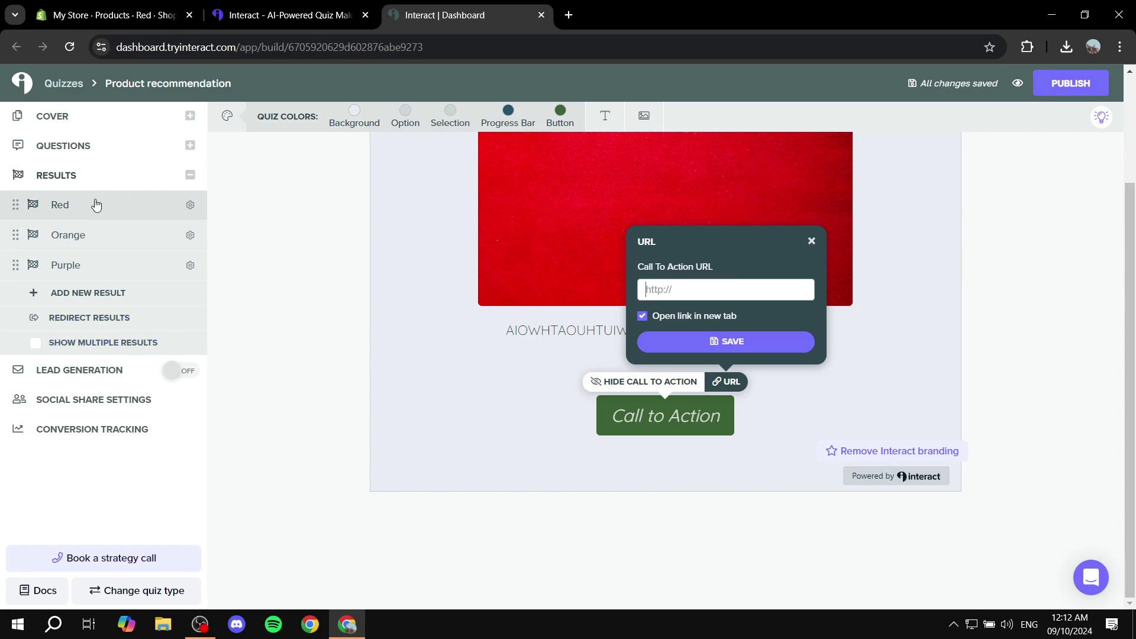
- Switch the builder through the Orange result to the Purple result
{"action": "left_click", "coordinate": [66, 240]}
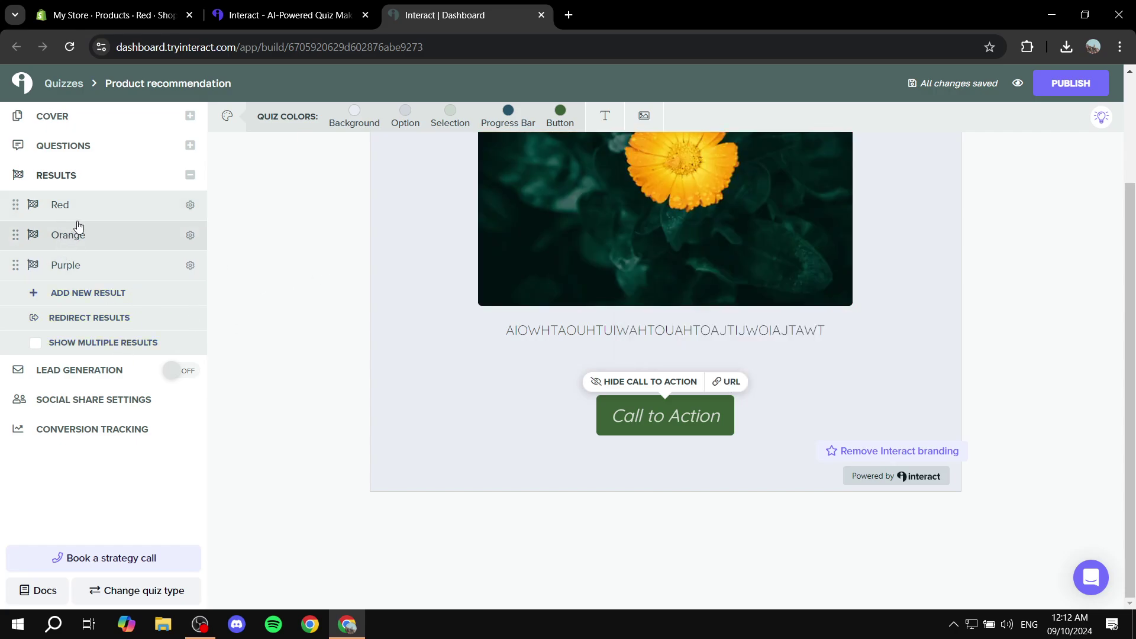
{"action": "left_click", "coordinate": [101, 270]}
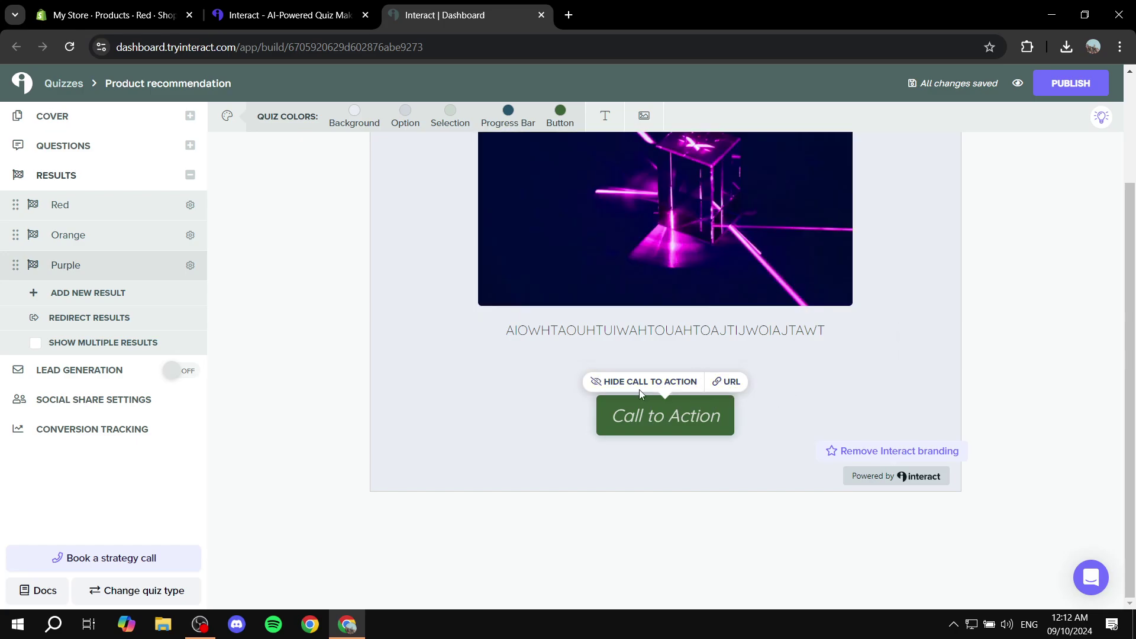
{"action": "scroll", "coordinate": [642, 391], "scroll_direction": "up", "scroll_amount": 2}
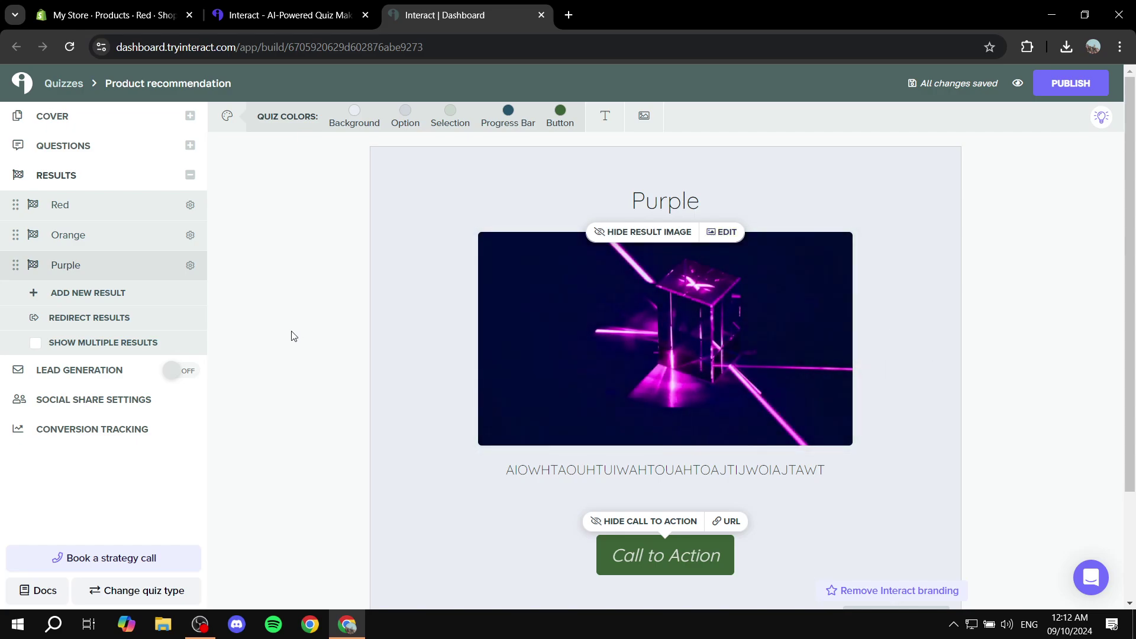
- Try publishing the quiz, dismiss the free-trial offer, and open Shopify's Themes page
{"action": "left_click", "coordinate": [1069, 83]}
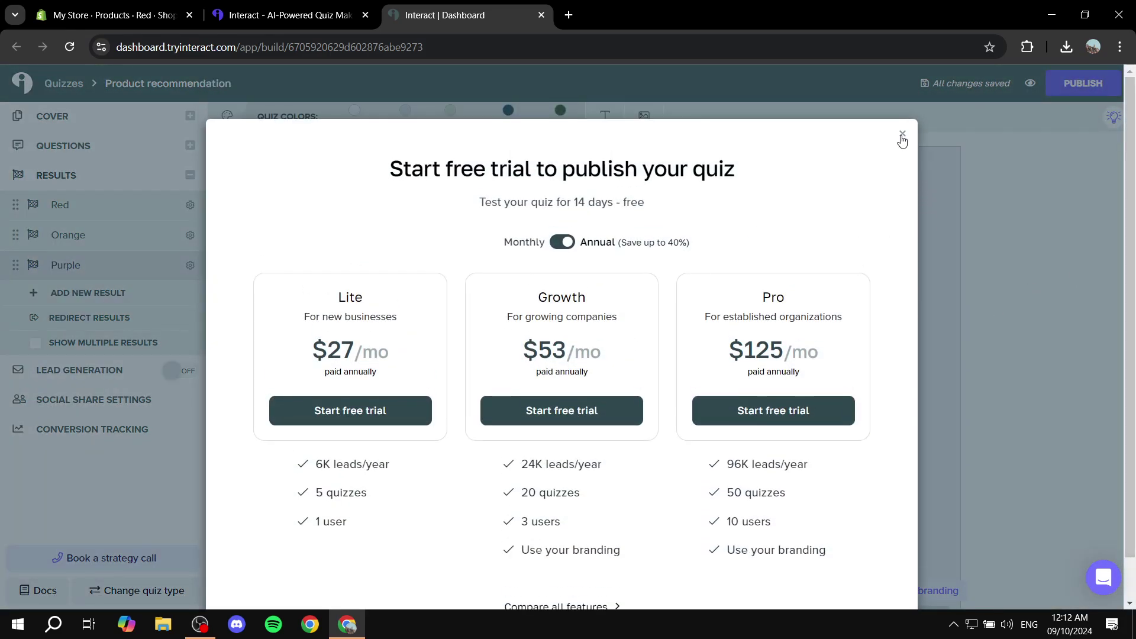
{"action": "left_click", "coordinate": [901, 136]}
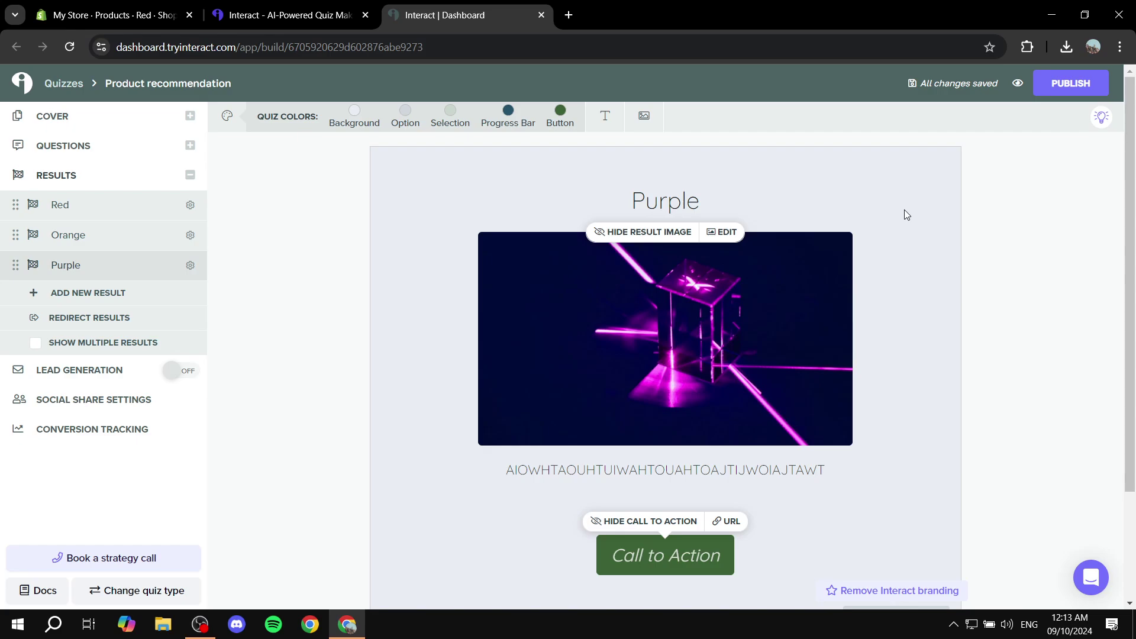
{"action": "left_click", "coordinate": [103, 14]}
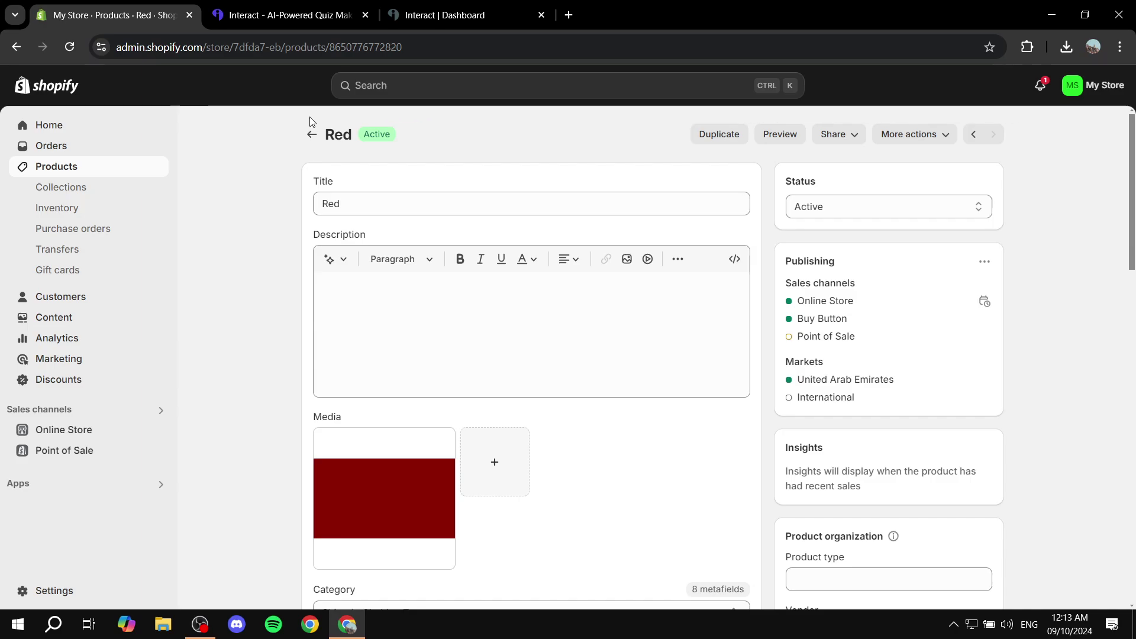
{"action": "left_click", "coordinate": [312, 135]}
{"action": "left_click", "coordinate": [76, 430]}
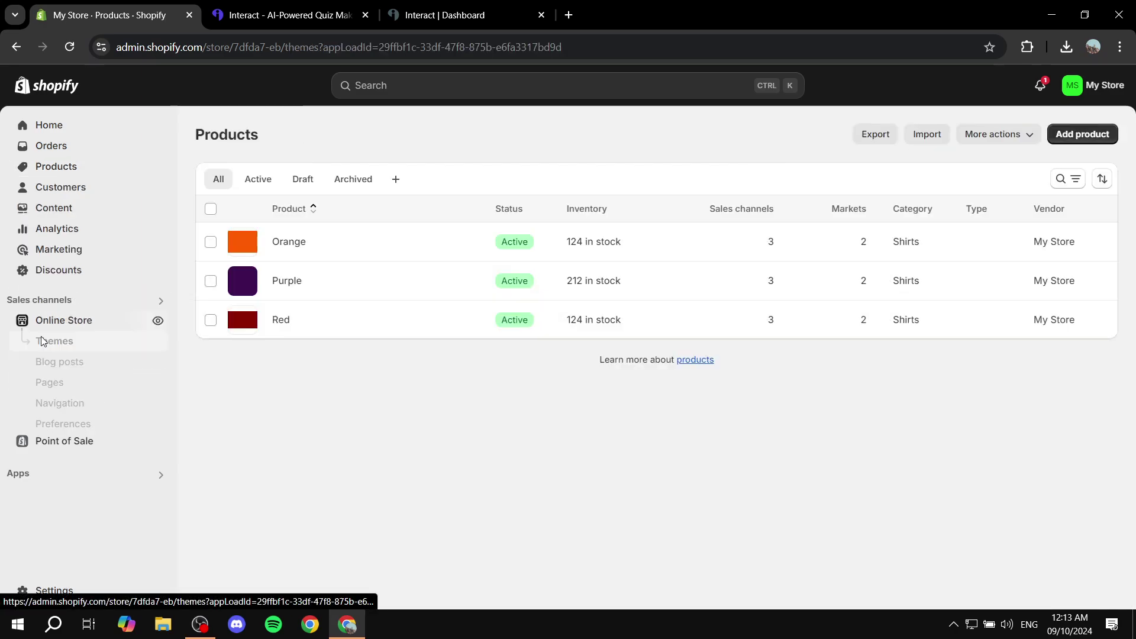
- Retry publishing the quiz and dismiss the 14-day free-trial prompt again
{"action": "left_click", "coordinate": [444, 11]}
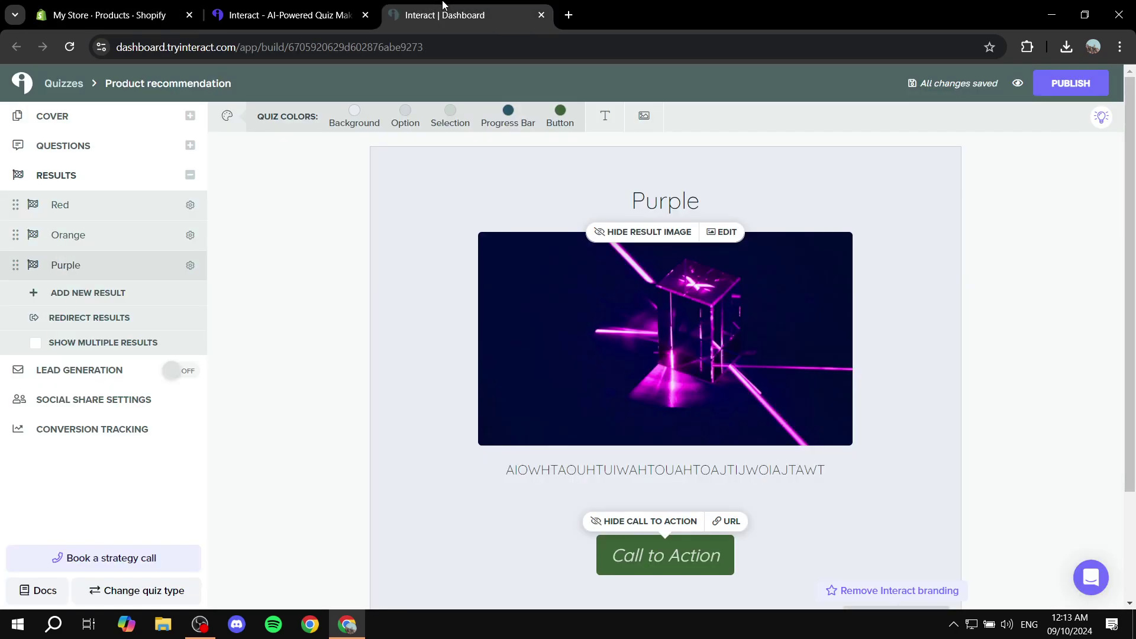
{"action": "left_click", "coordinate": [1093, 92]}
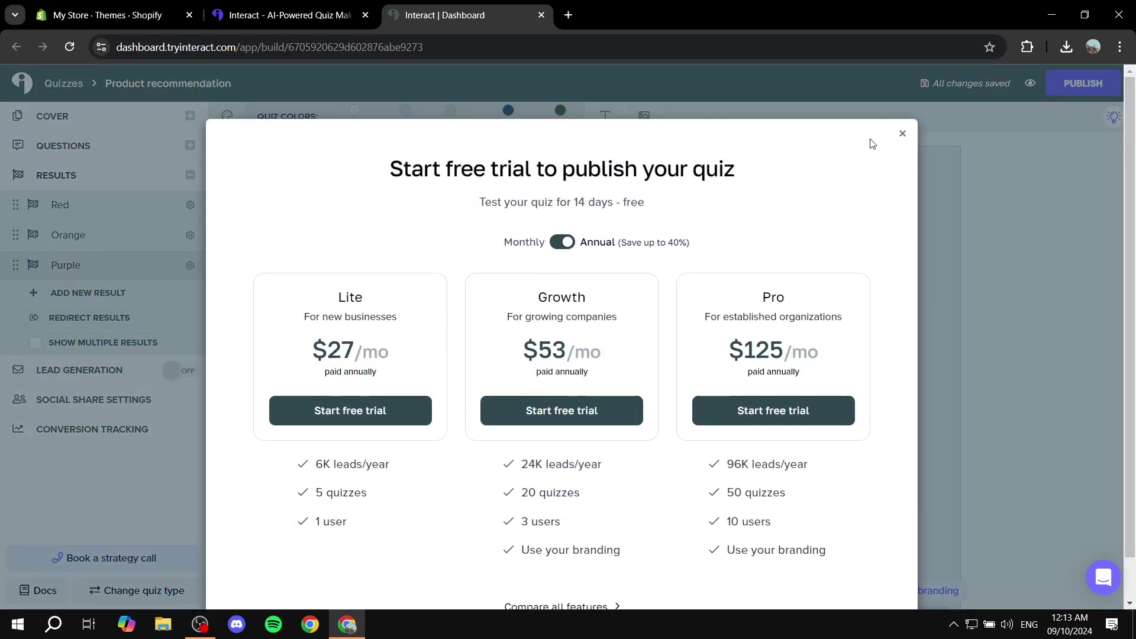
{"action": "left_click", "coordinate": [902, 136]}
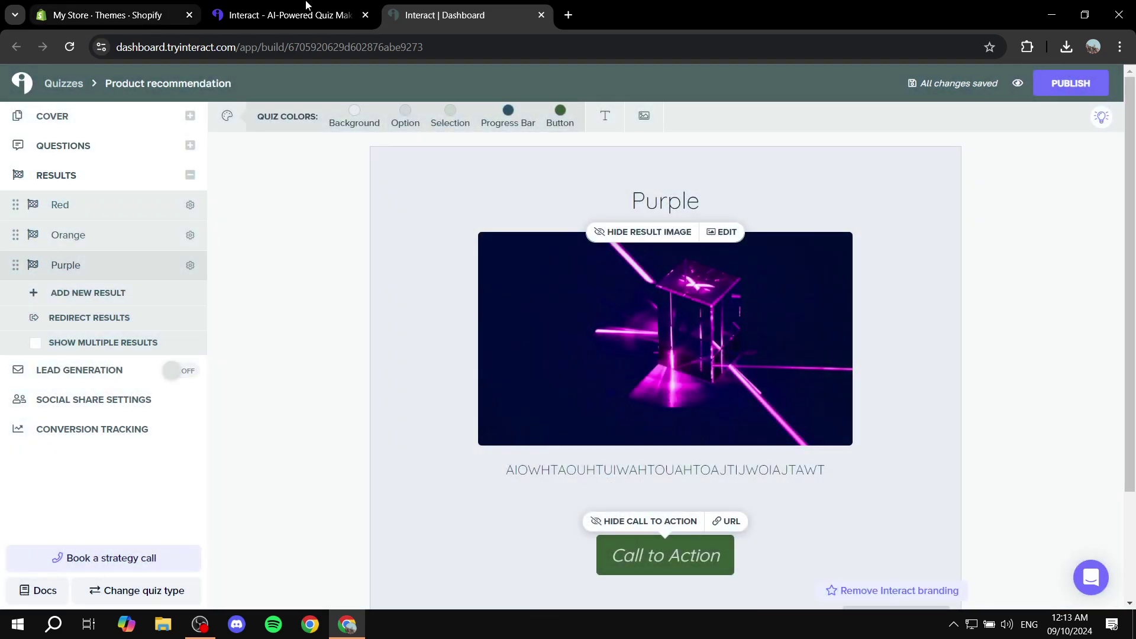
{"action": "left_click", "coordinate": [106, 14]}
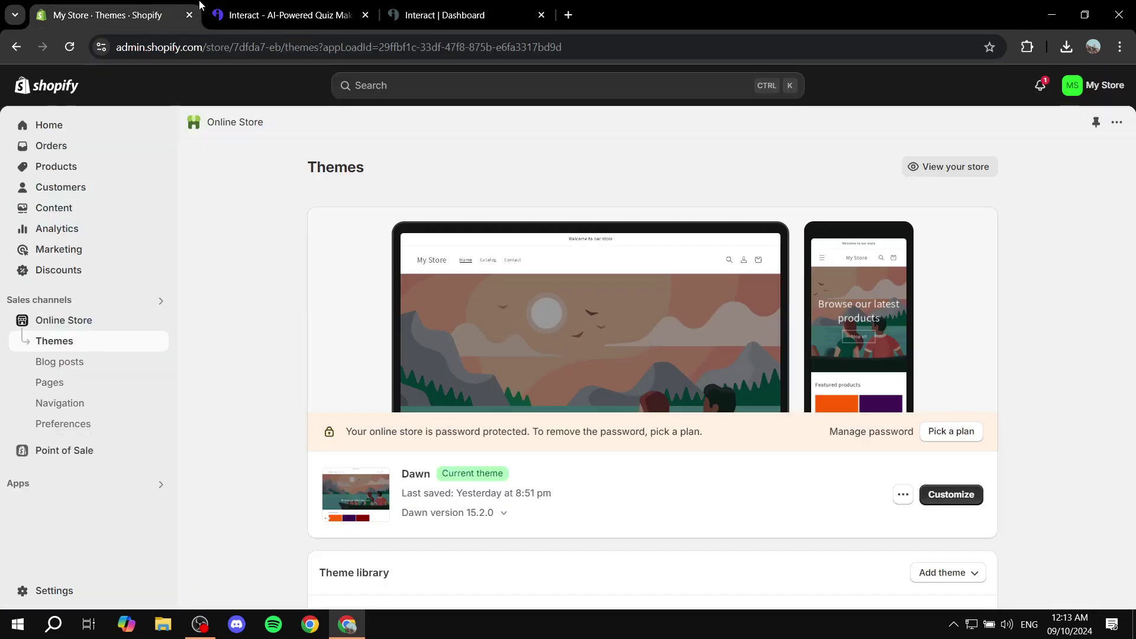
{"action": "left_click", "coordinate": [50, 382]}
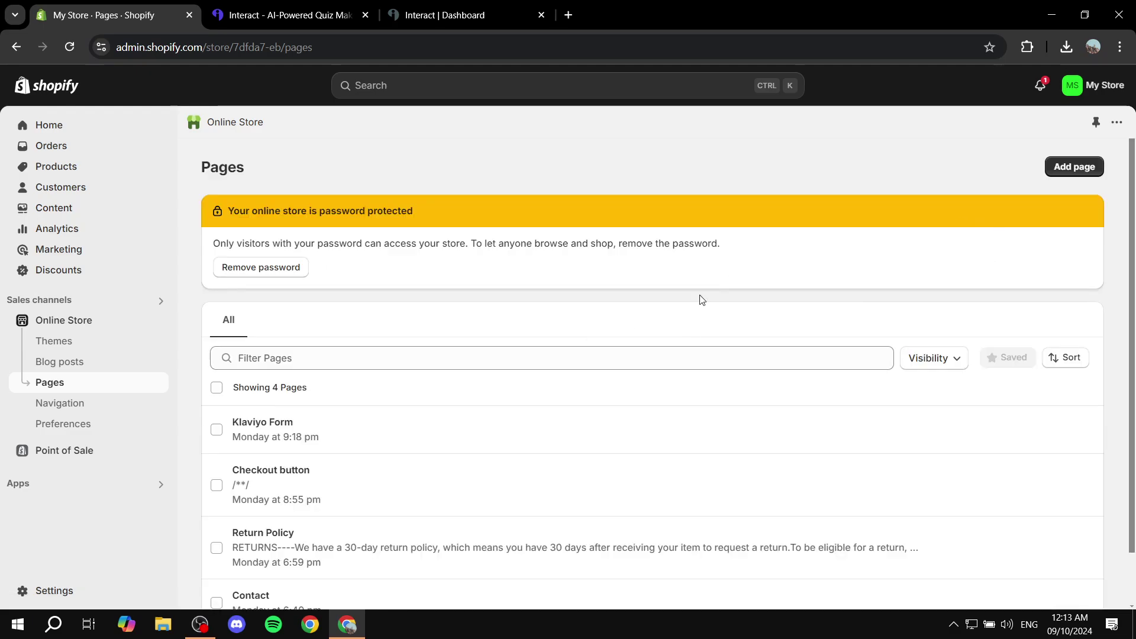
{"action": "left_click", "coordinate": [1048, 172]}
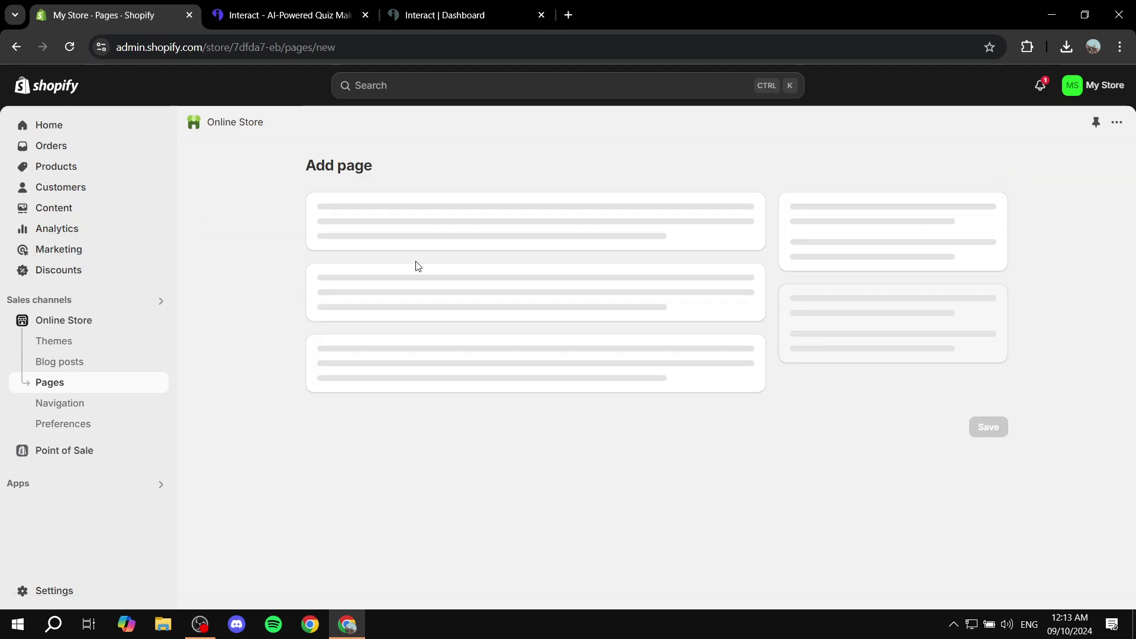
{"action": "left_click", "coordinate": [431, 233]}
{"action": "type", "text": "Product"}
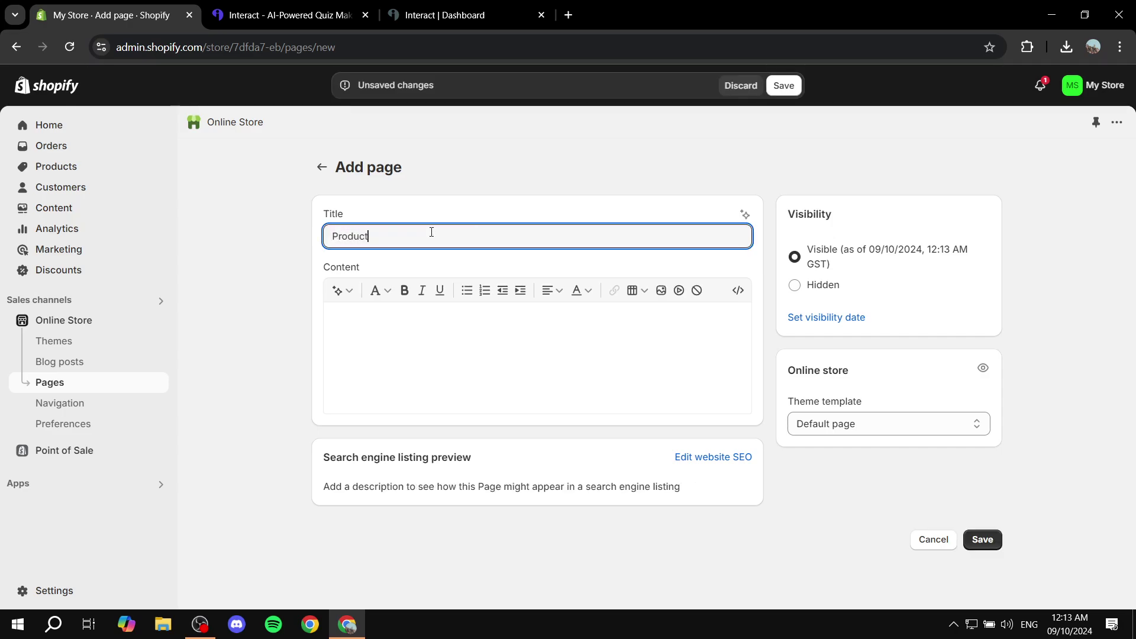
{"action": "type", "text": " recommendation Quiz"}
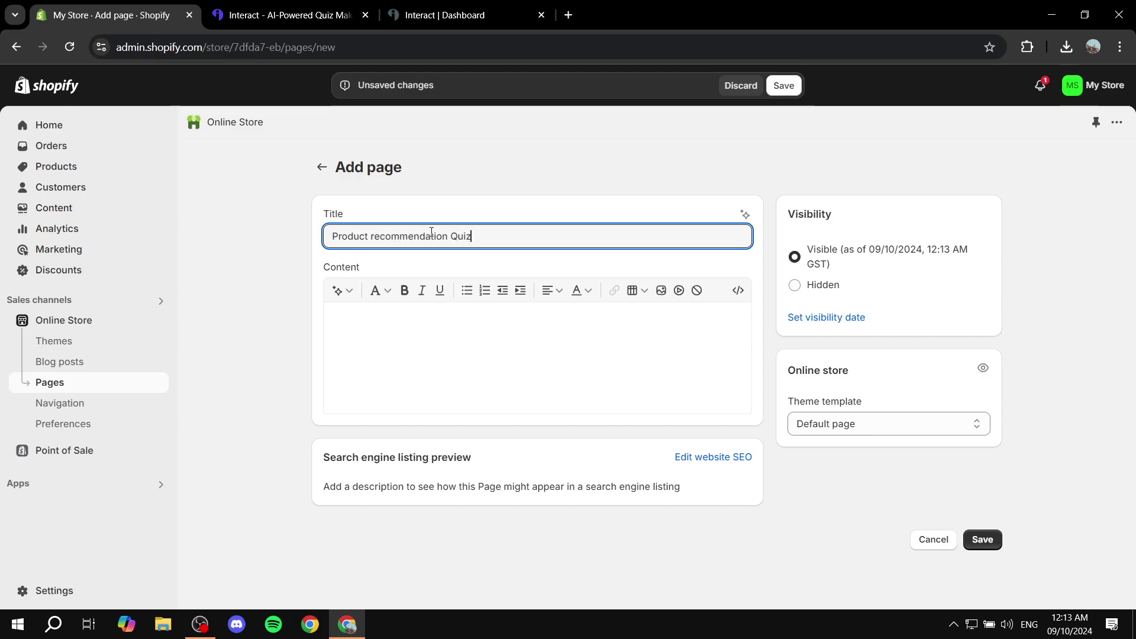
{"action": "left_click", "coordinate": [545, 370]}
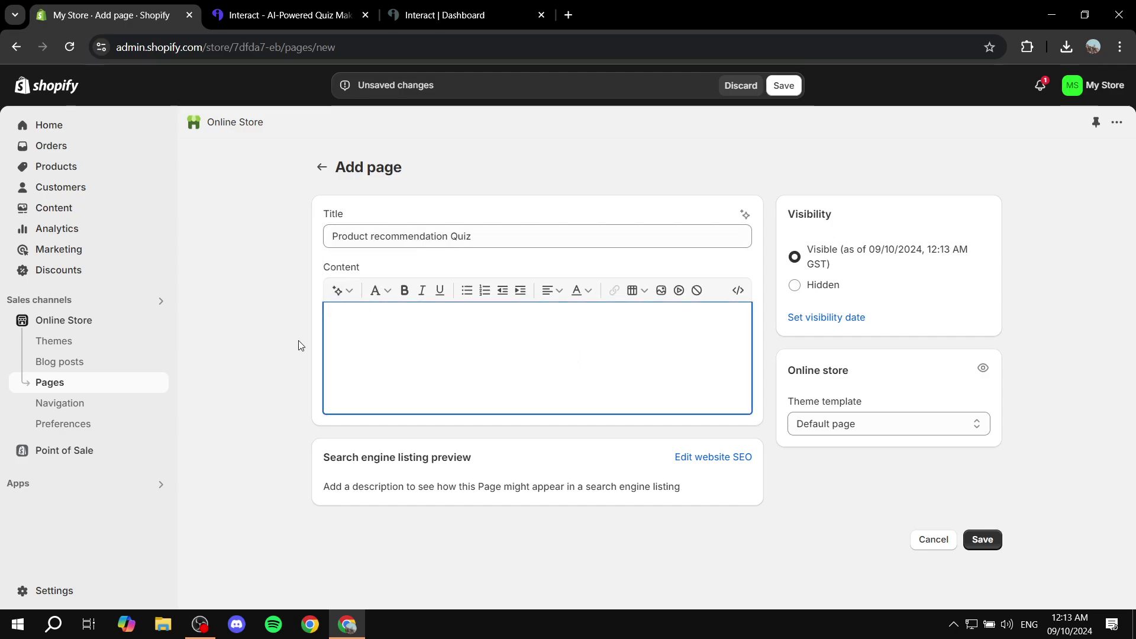
{"action": "left_click", "coordinate": [738, 290]}
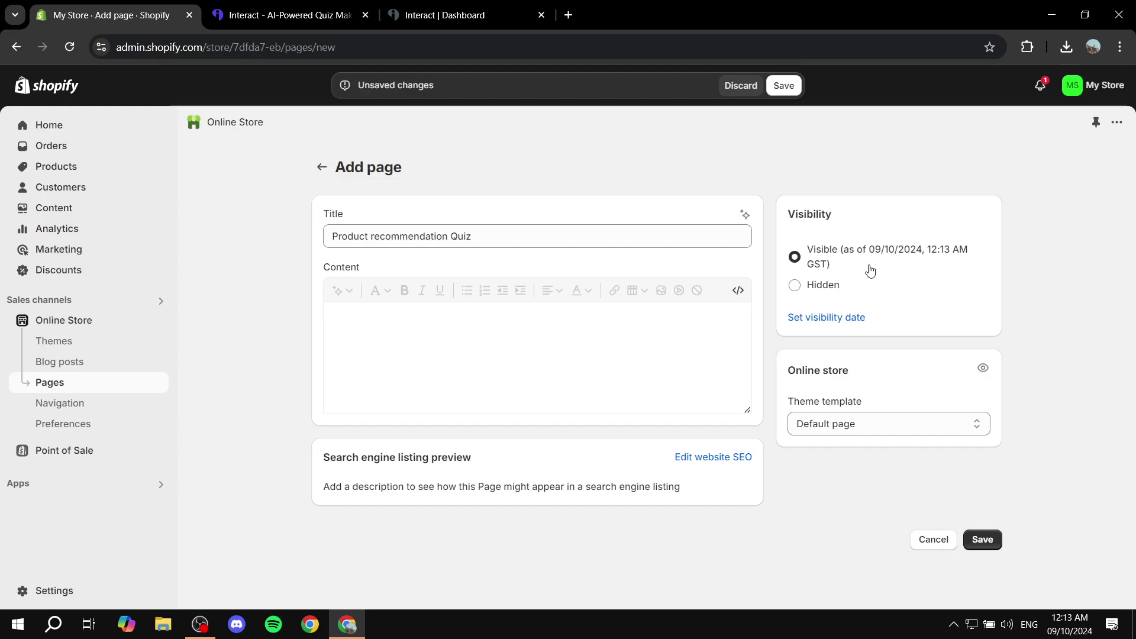
{"action": "left_click", "coordinate": [739, 289]}
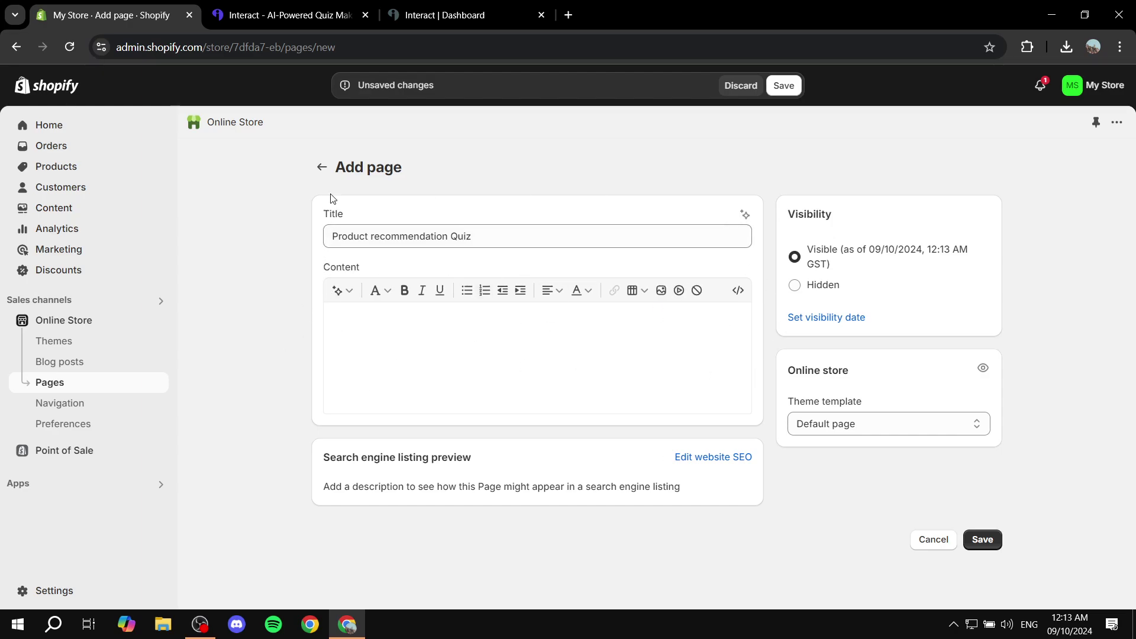
{"action": "left_click", "coordinate": [321, 166]}
{"action": "left_click", "coordinate": [729, 377]}
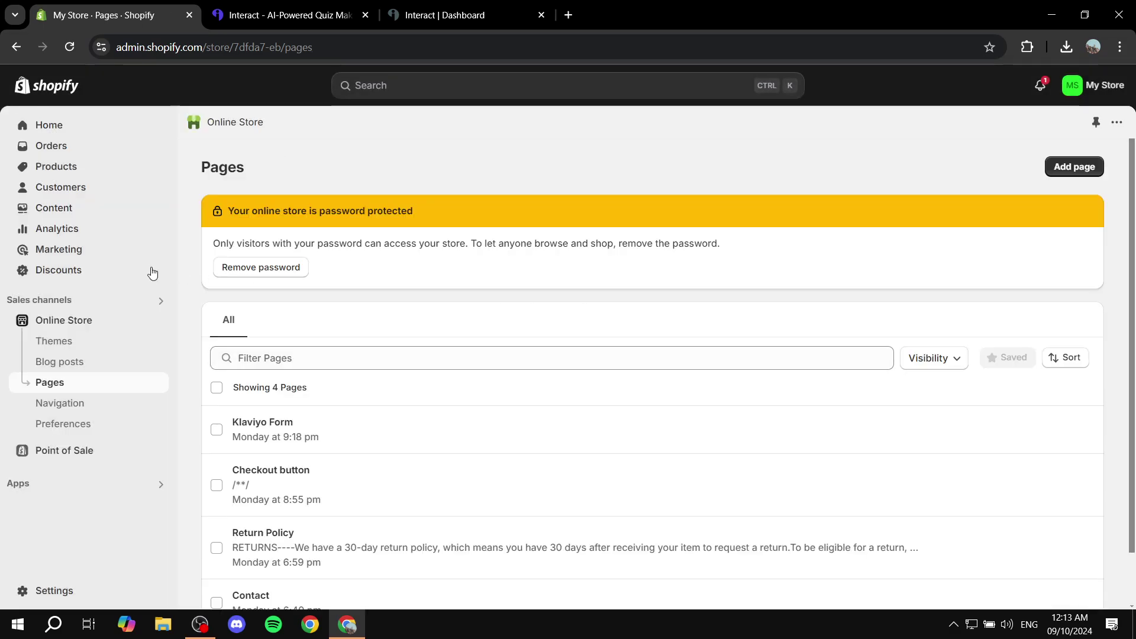
{"action": "left_click", "coordinate": [55, 338]}
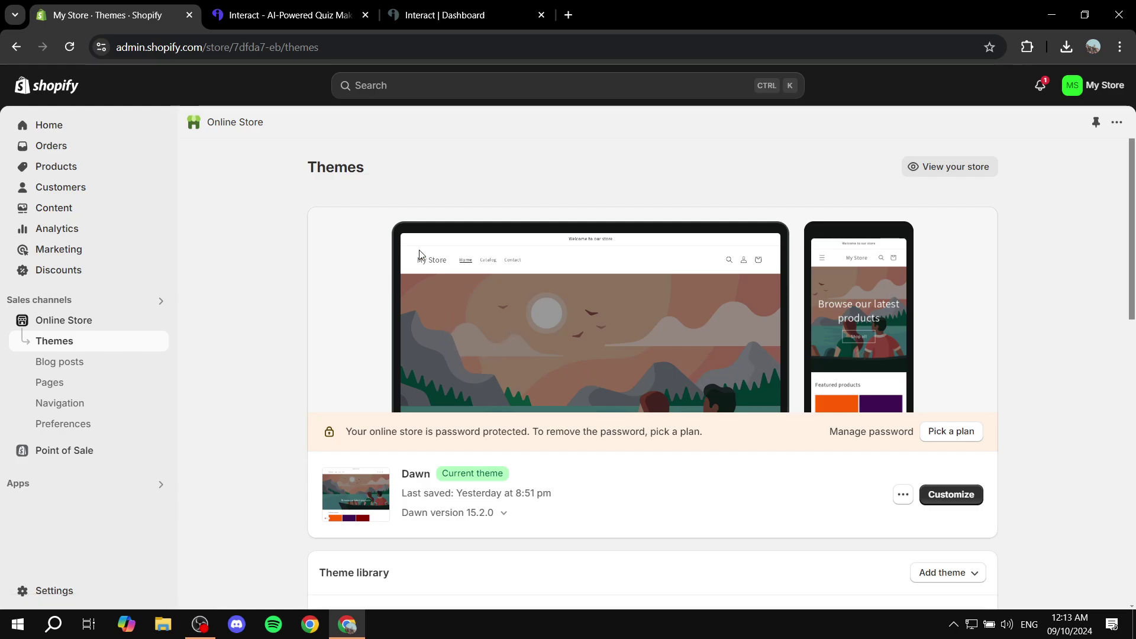